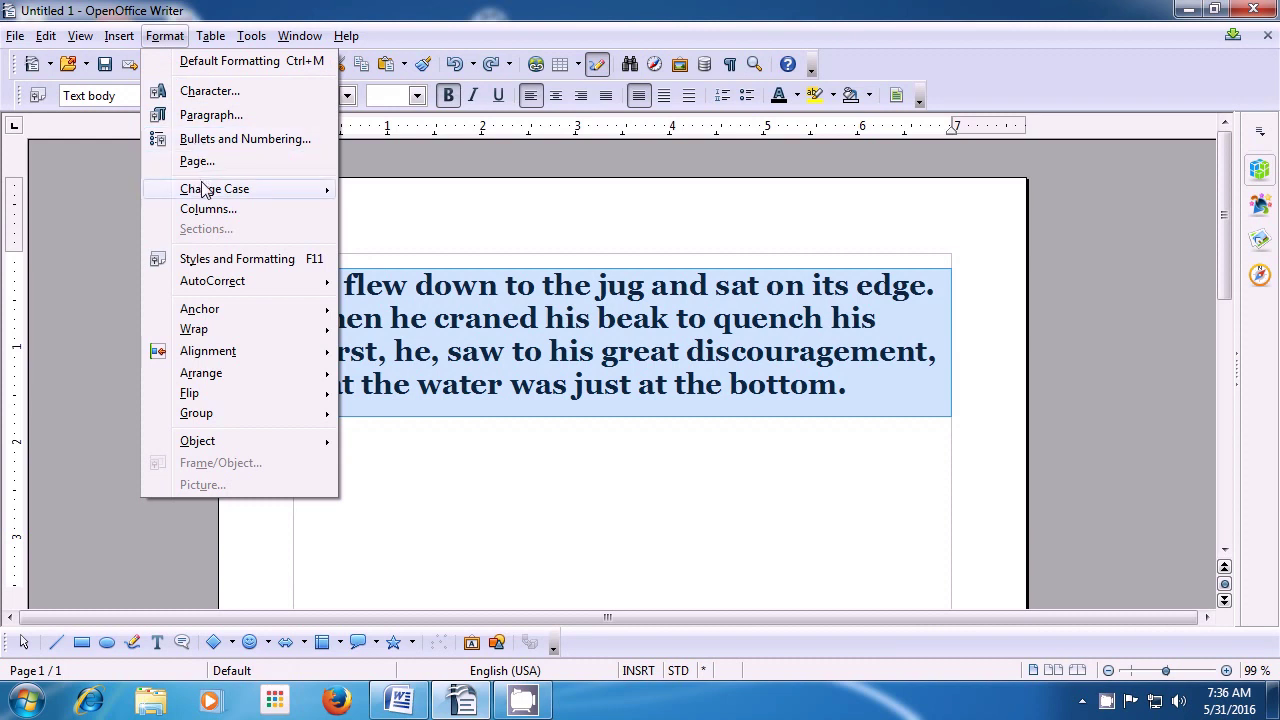
# - Change the selected paragraph about the jug to lower-case and deselect it
pyautogui.moveTo(224, 193)
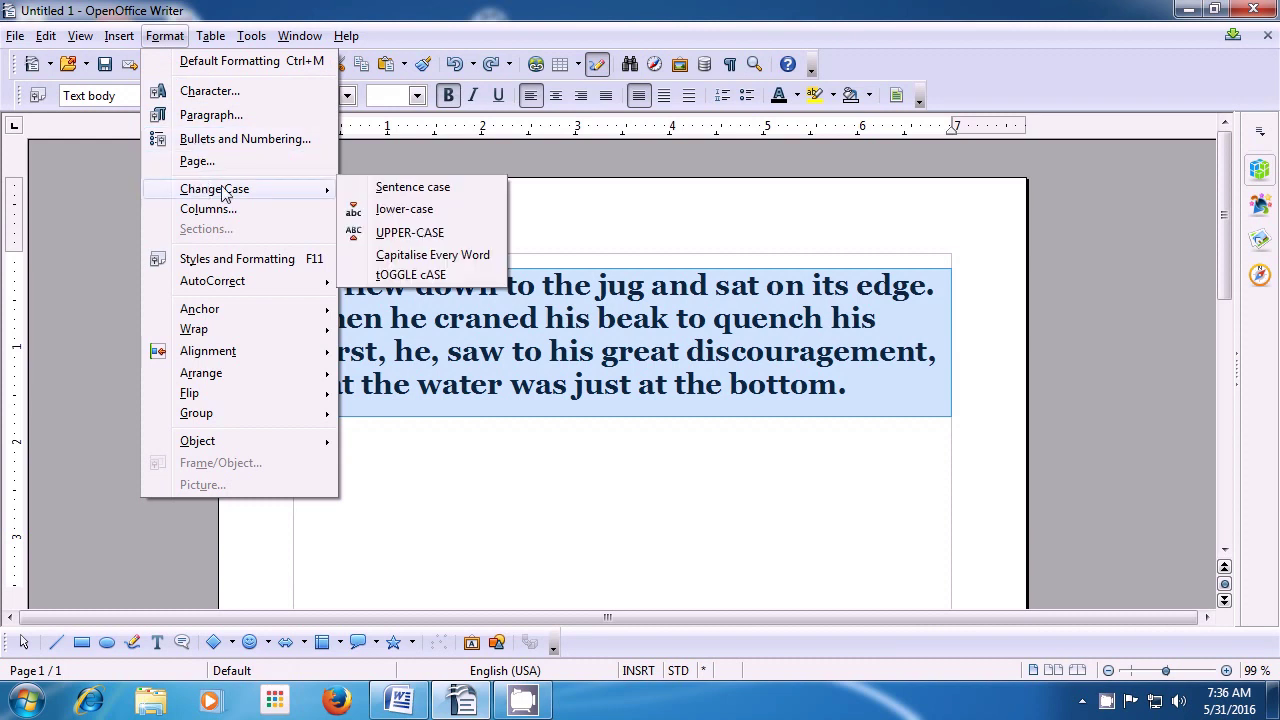
pyautogui.click(391, 212)
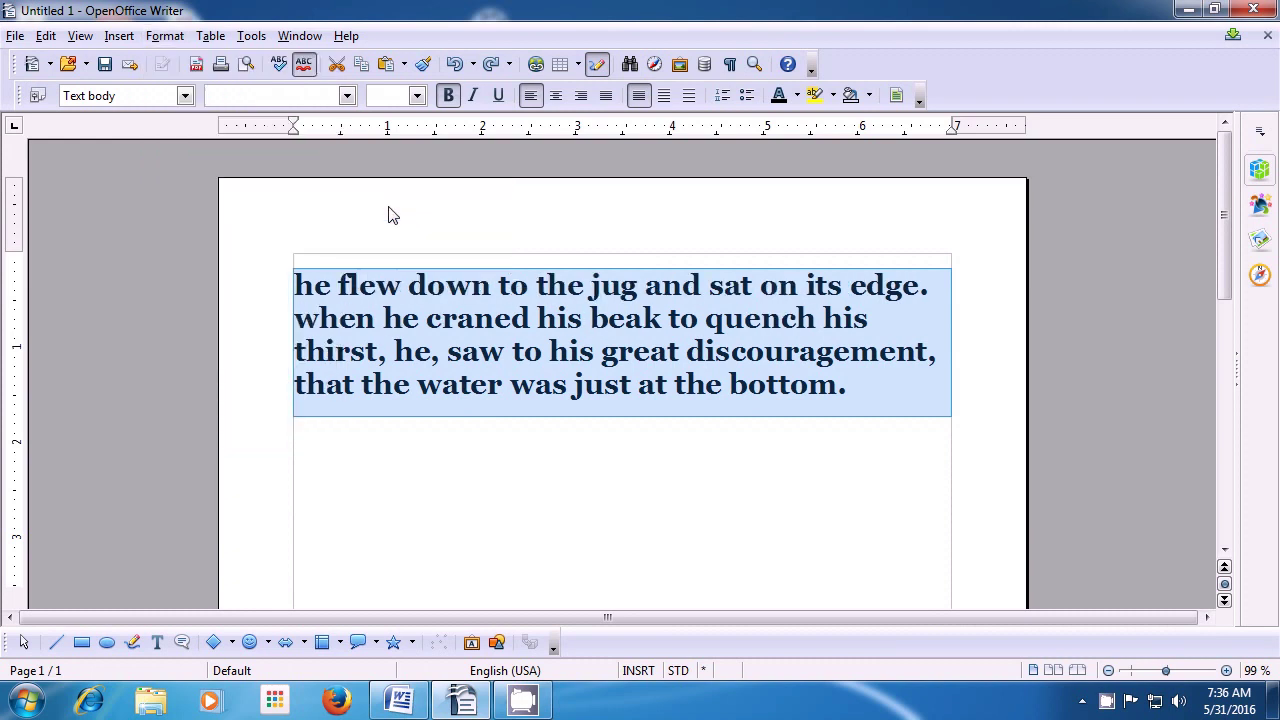
pyautogui.click(390, 446)
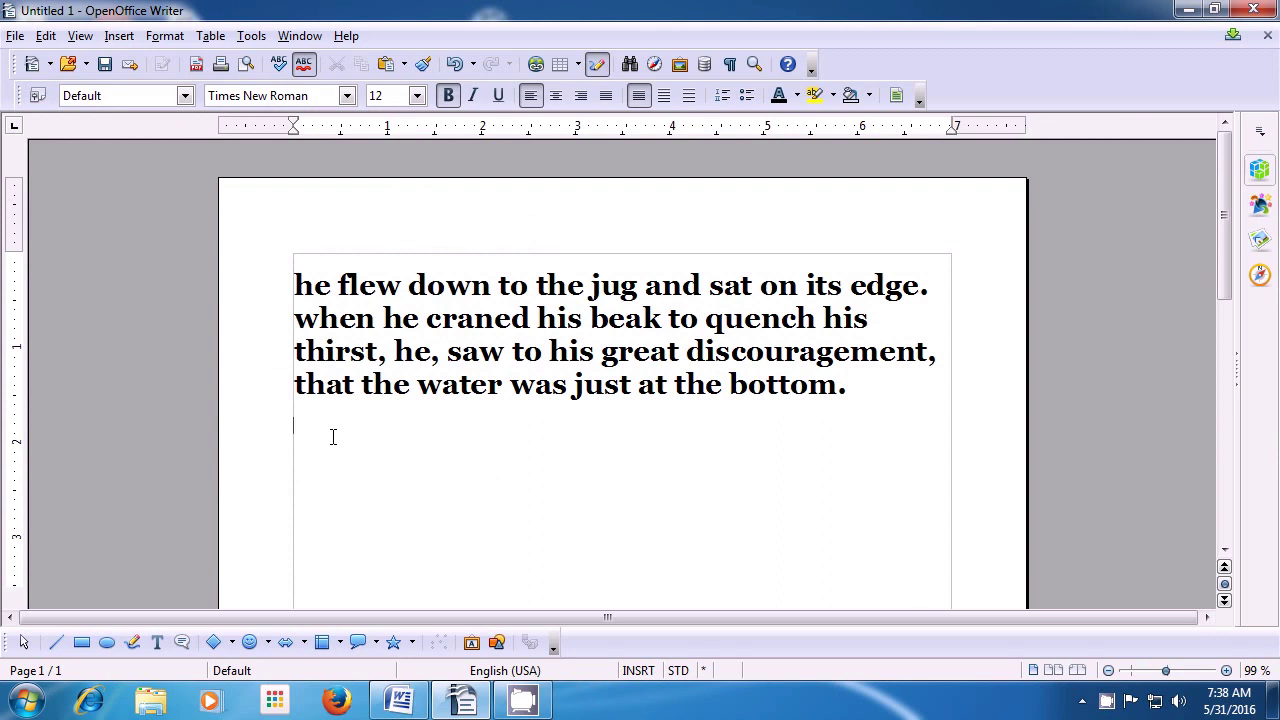
# - Select the whole document text, convert it to Sentence case, and deselect it
pyautogui.hotkey('ctrl', 'a')
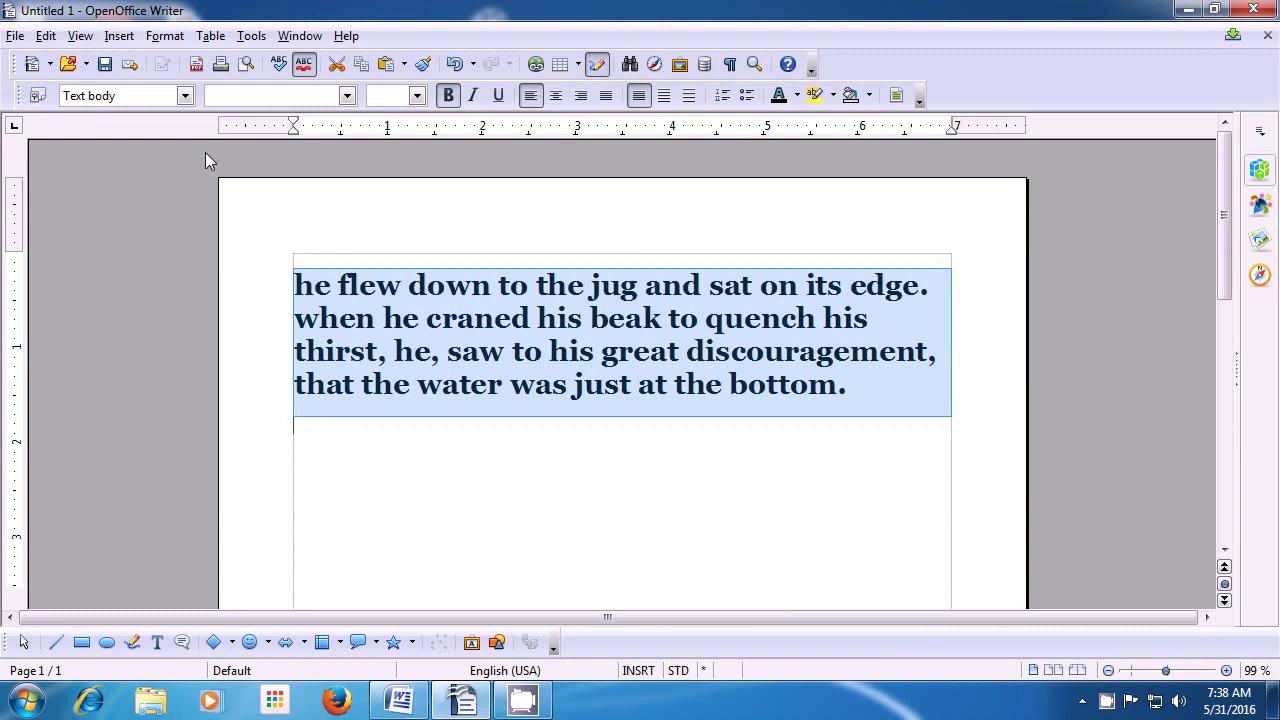
pyautogui.click(165, 36)
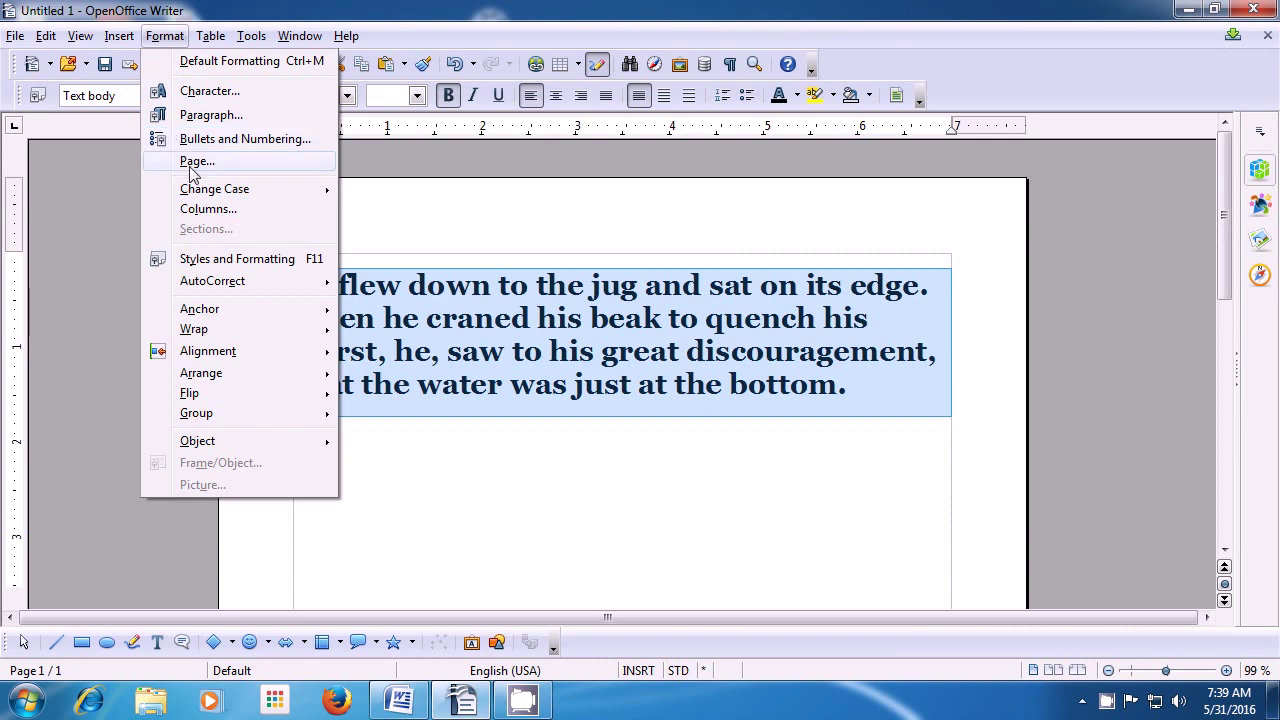
pyautogui.moveTo(197, 195)
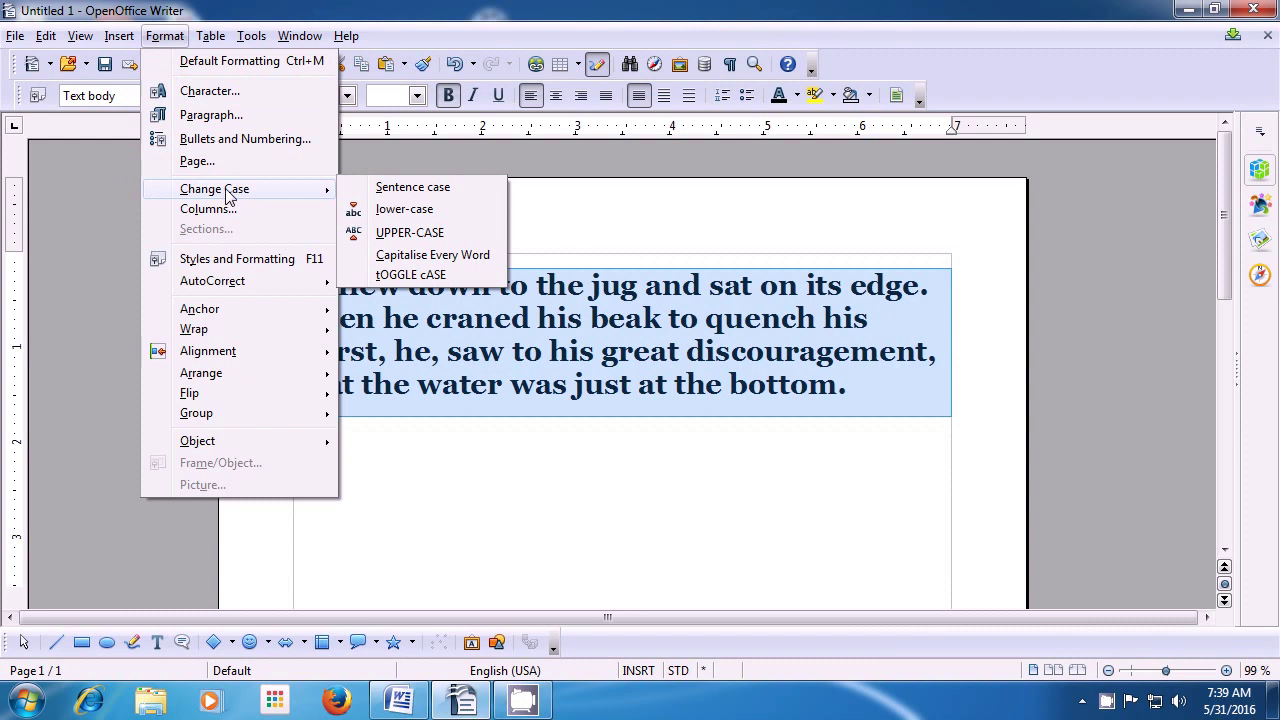
pyautogui.click(366, 190)
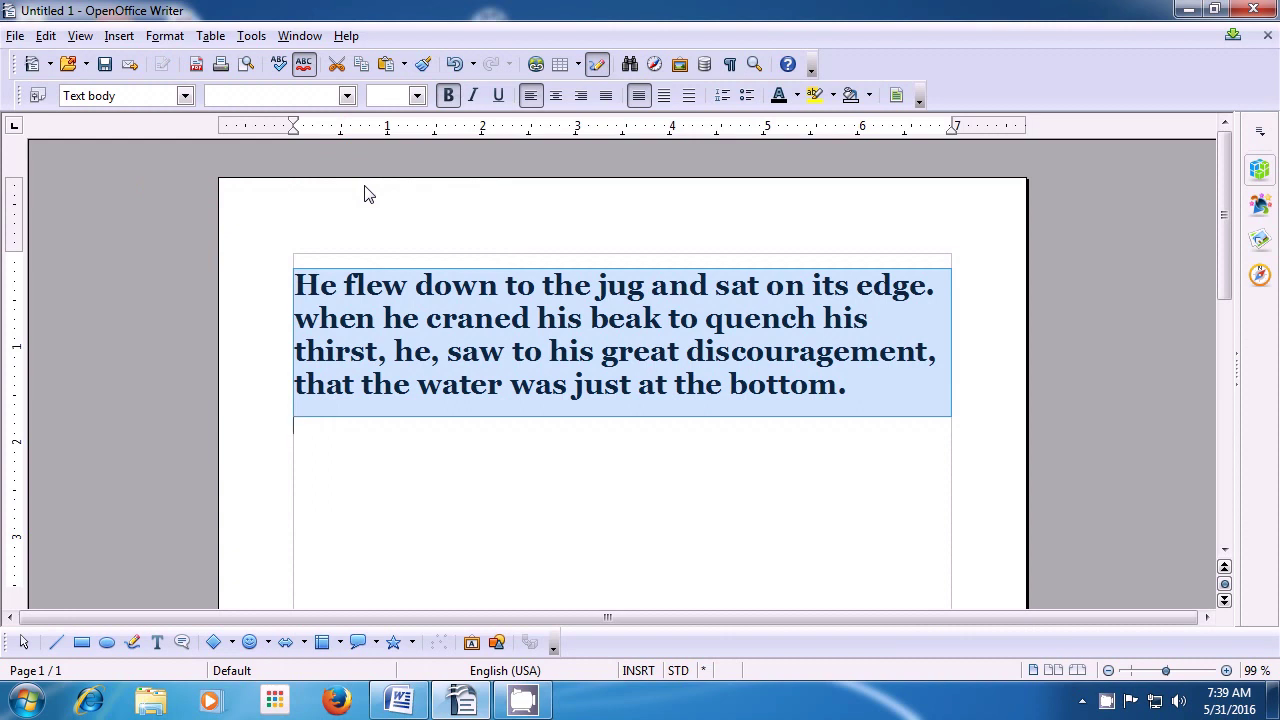
pyautogui.click(386, 439)
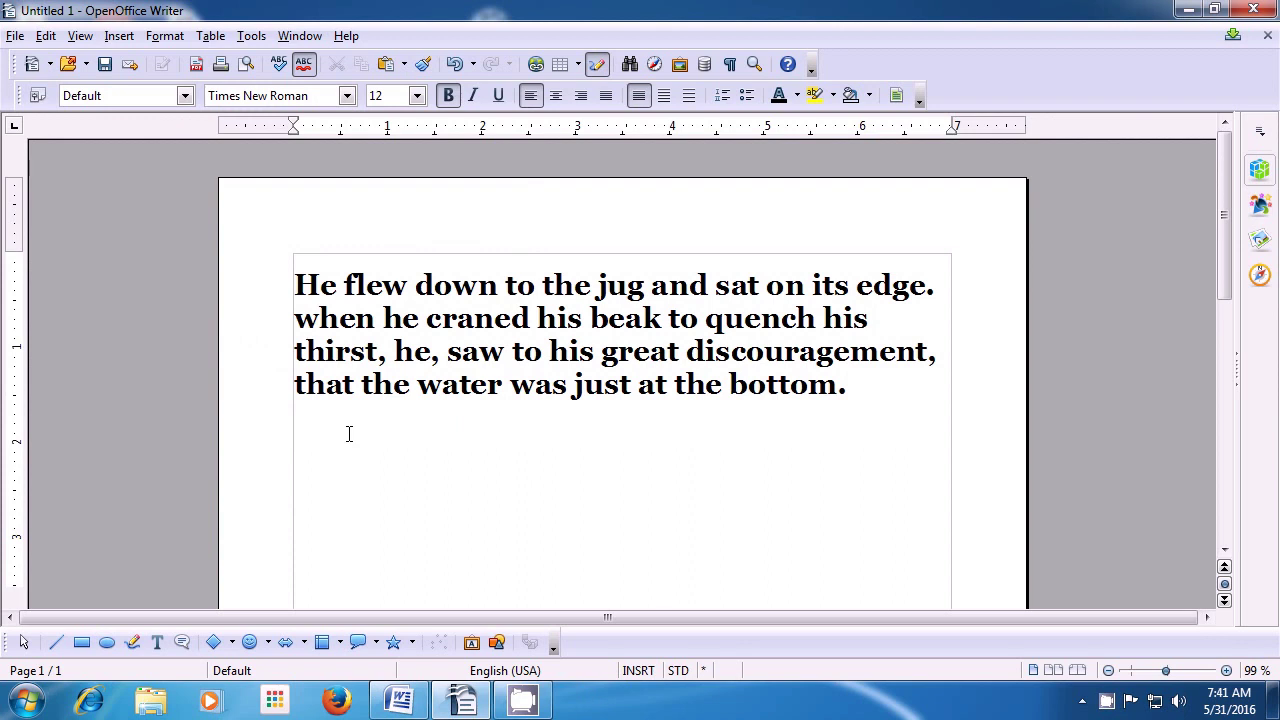
# - Convert all of the document's text to UPPER-CASE and clear the selection
pyautogui.hotkey('ctrl', 'a')
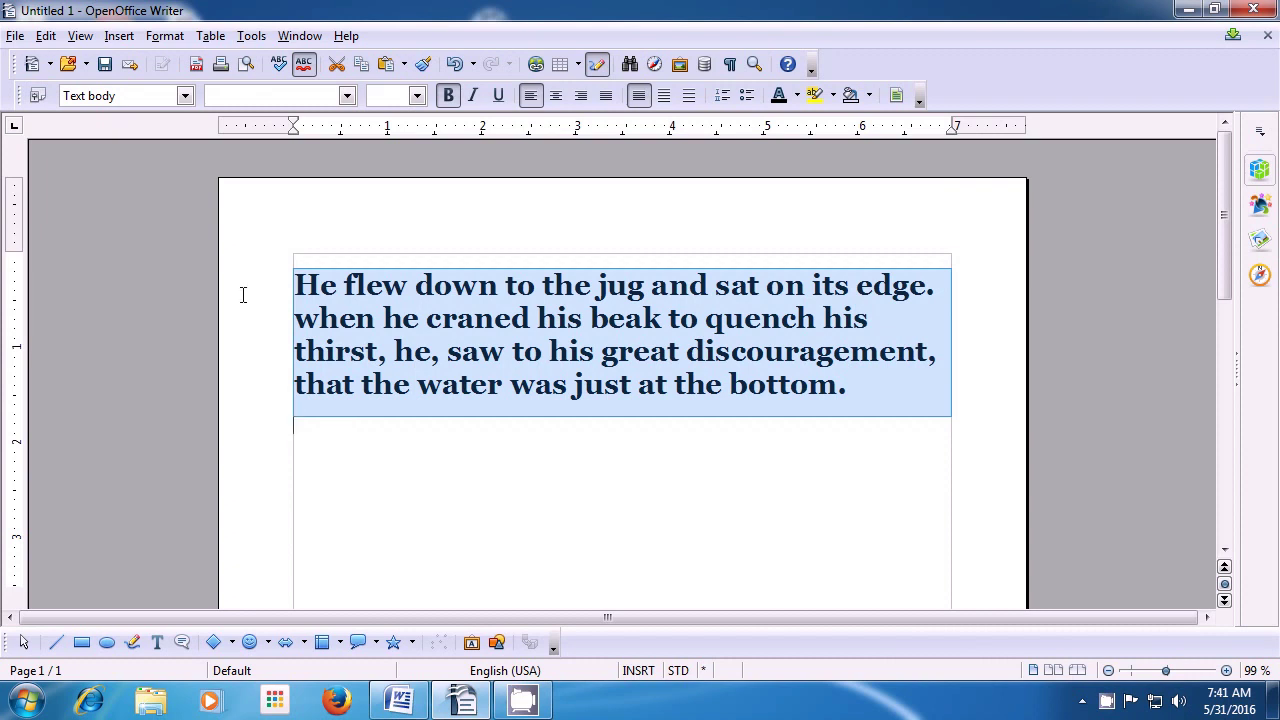
pyautogui.click(163, 40)
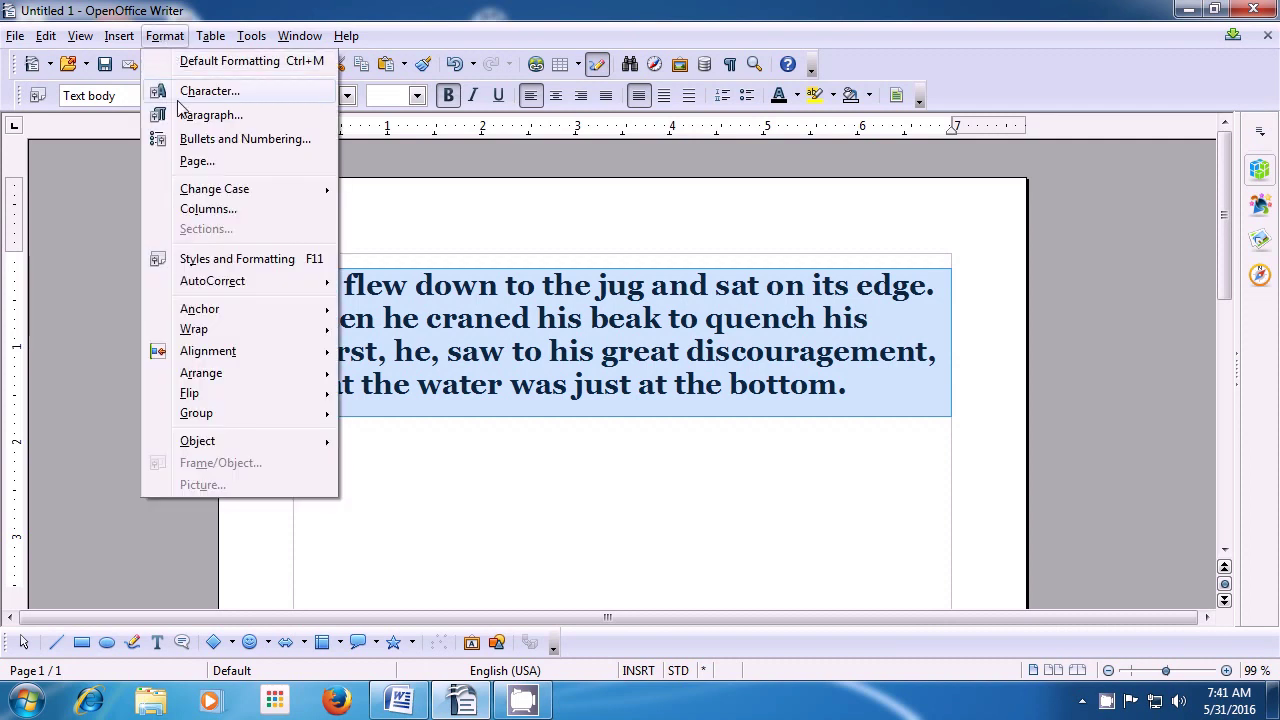
pyautogui.moveTo(204, 192)
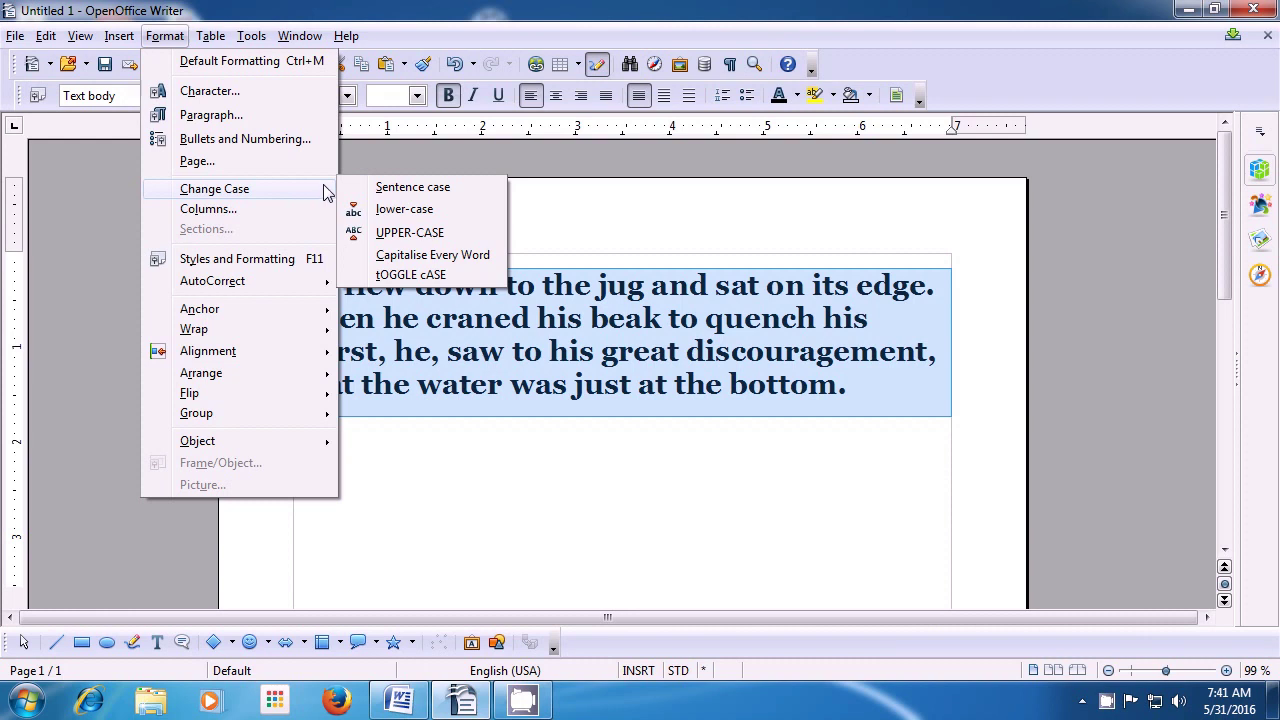
pyautogui.click(376, 236)
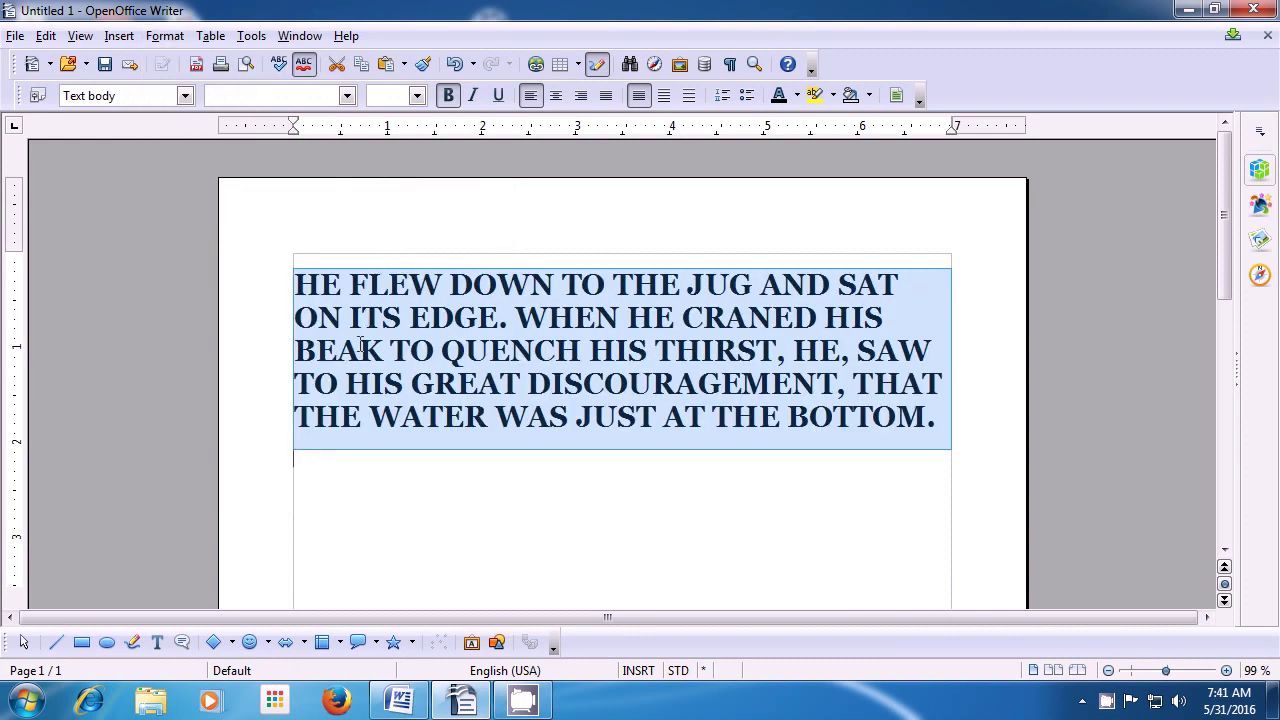
pyautogui.click(326, 467)
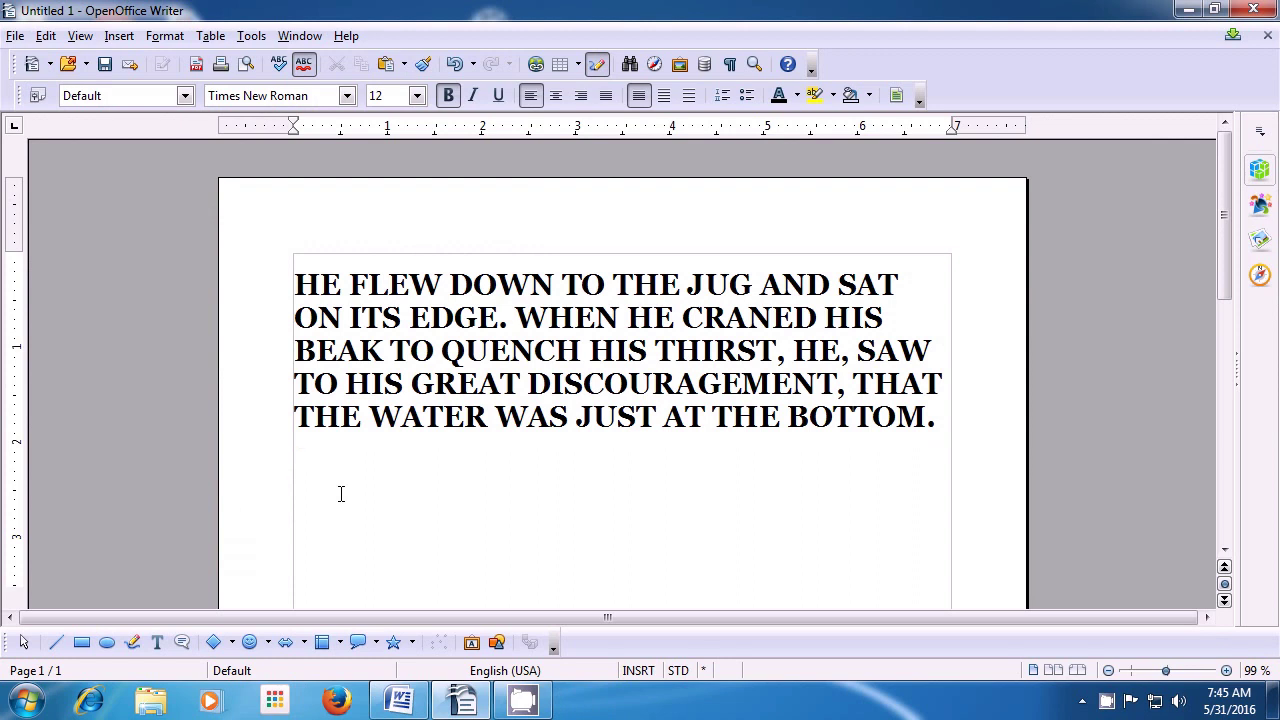
# - Apply the Capitalise Every Word case option to the entire paragraph and clear the selection
pyautogui.hotkey('ctrl', 'a')
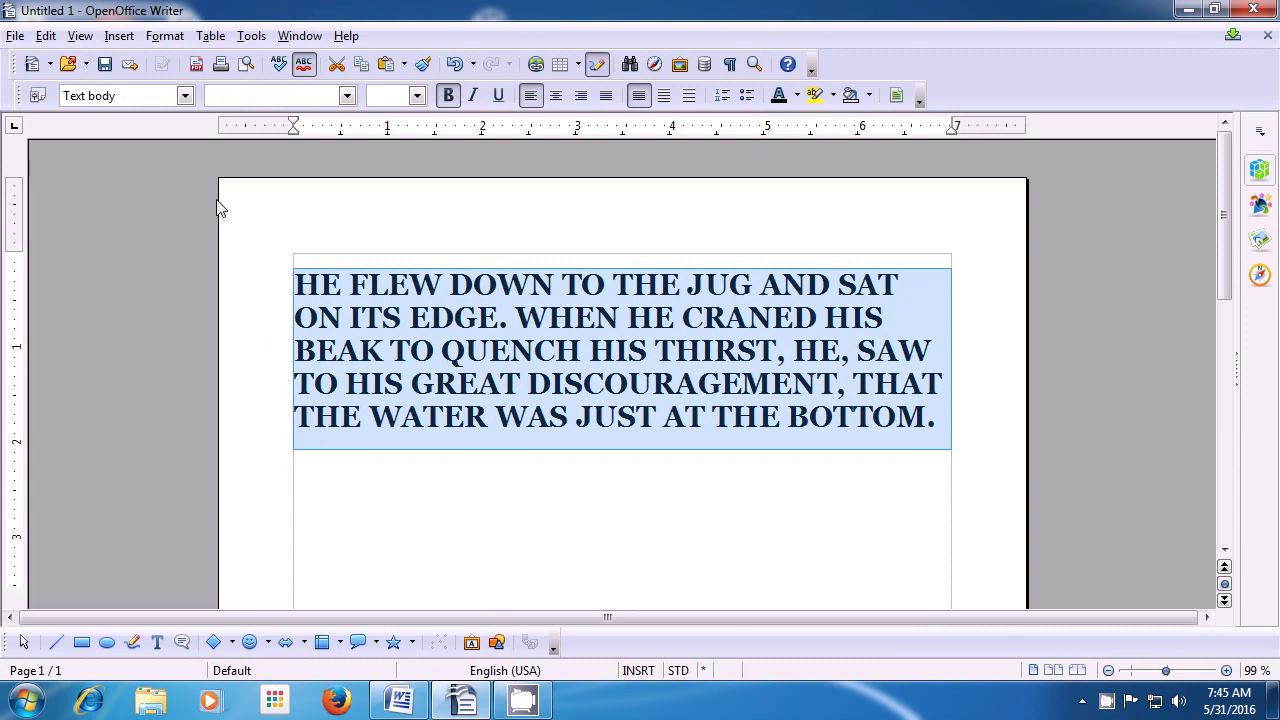
pyautogui.click(165, 38)
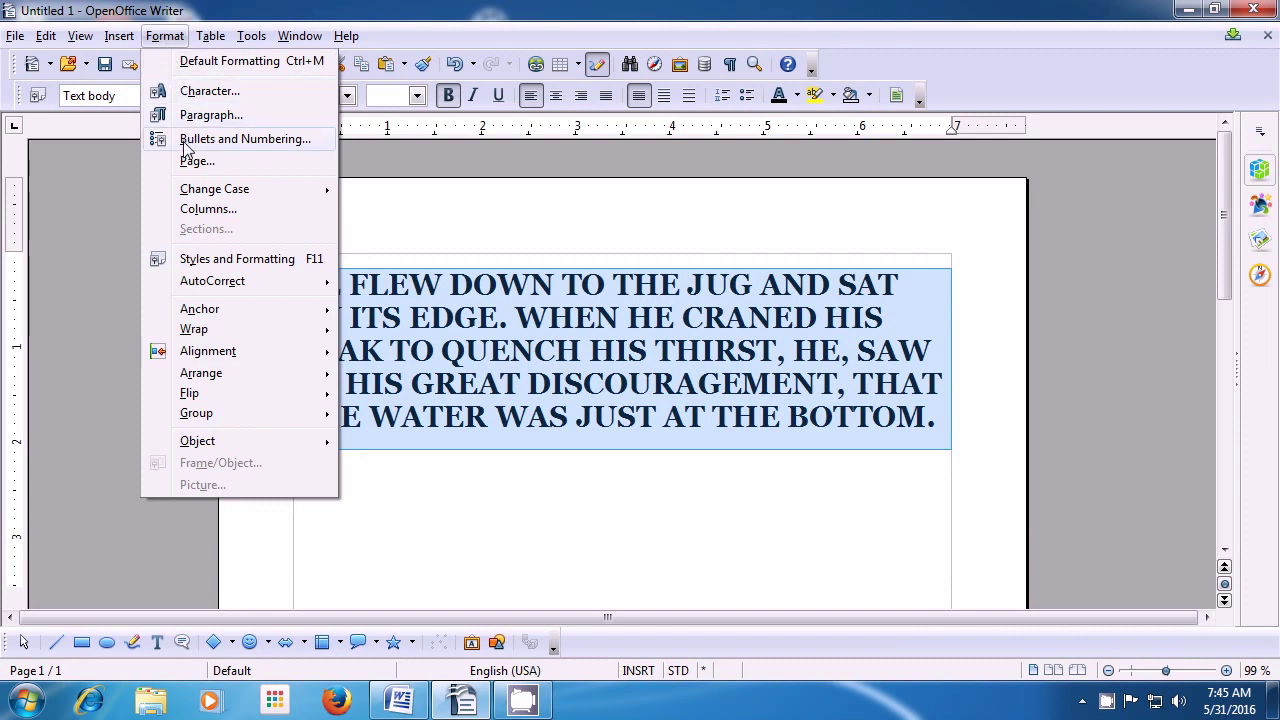
pyautogui.moveTo(216, 194)
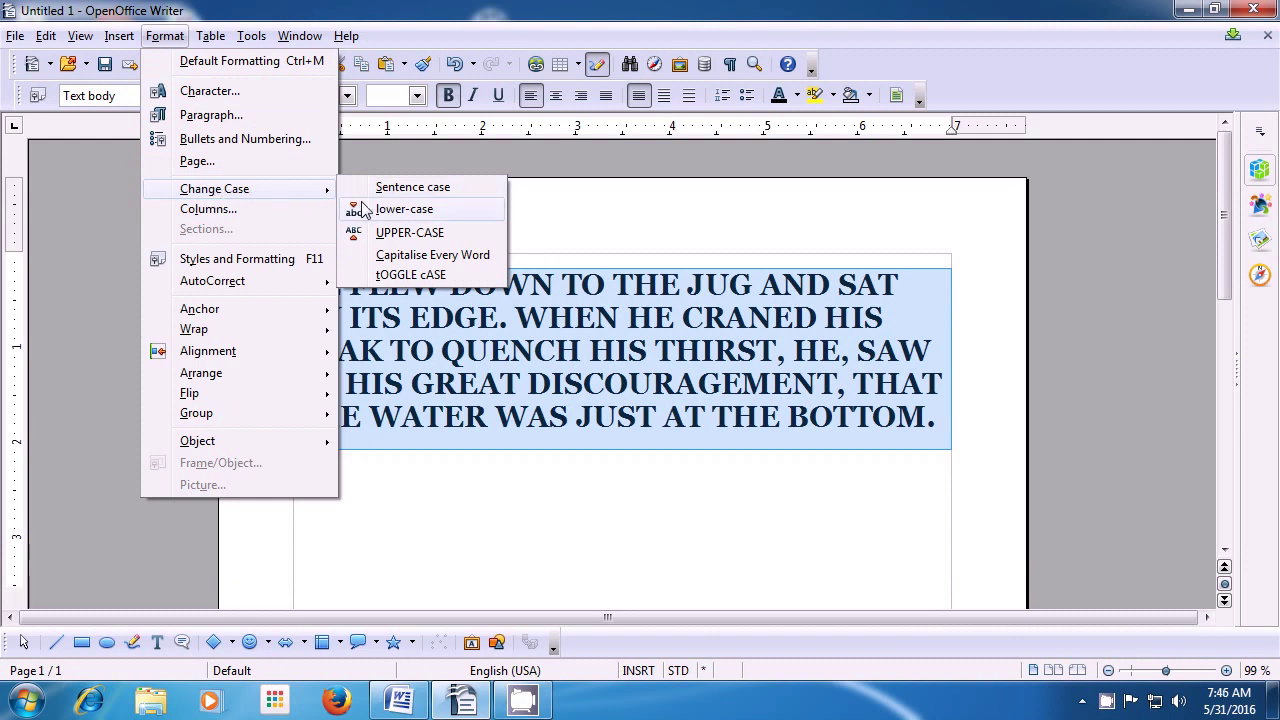
pyautogui.click(402, 256)
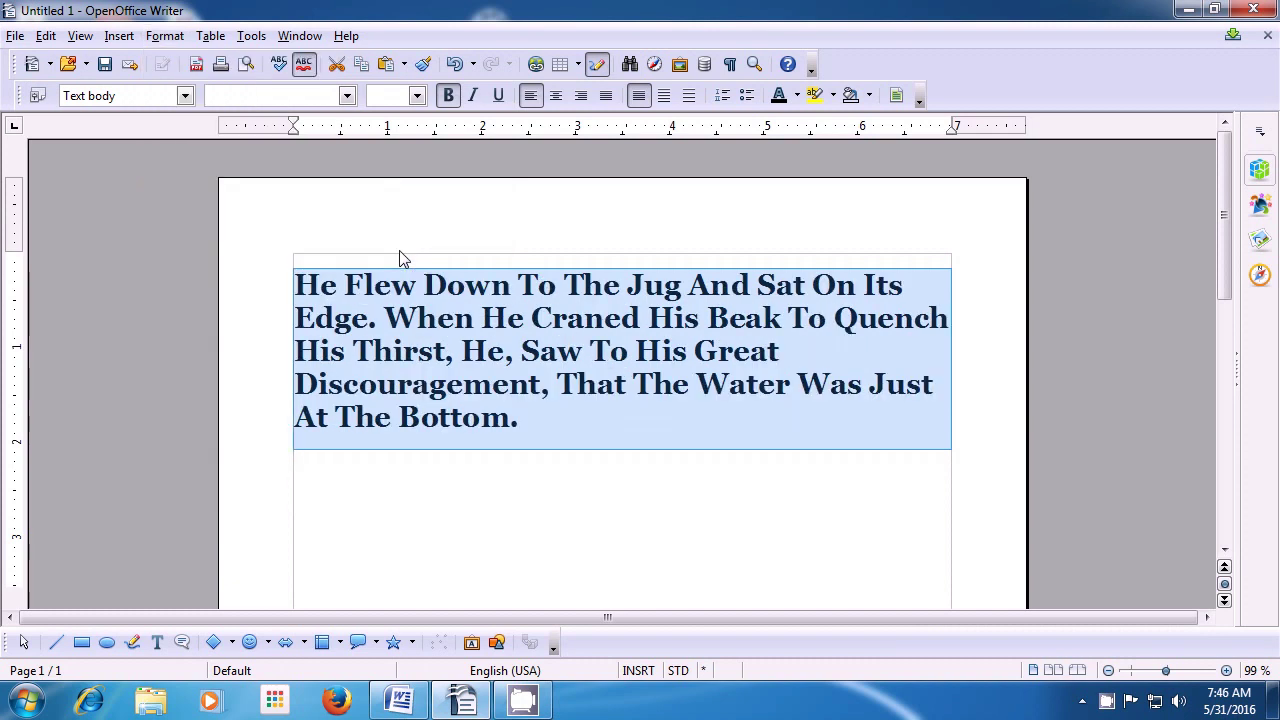
pyautogui.click(341, 474)
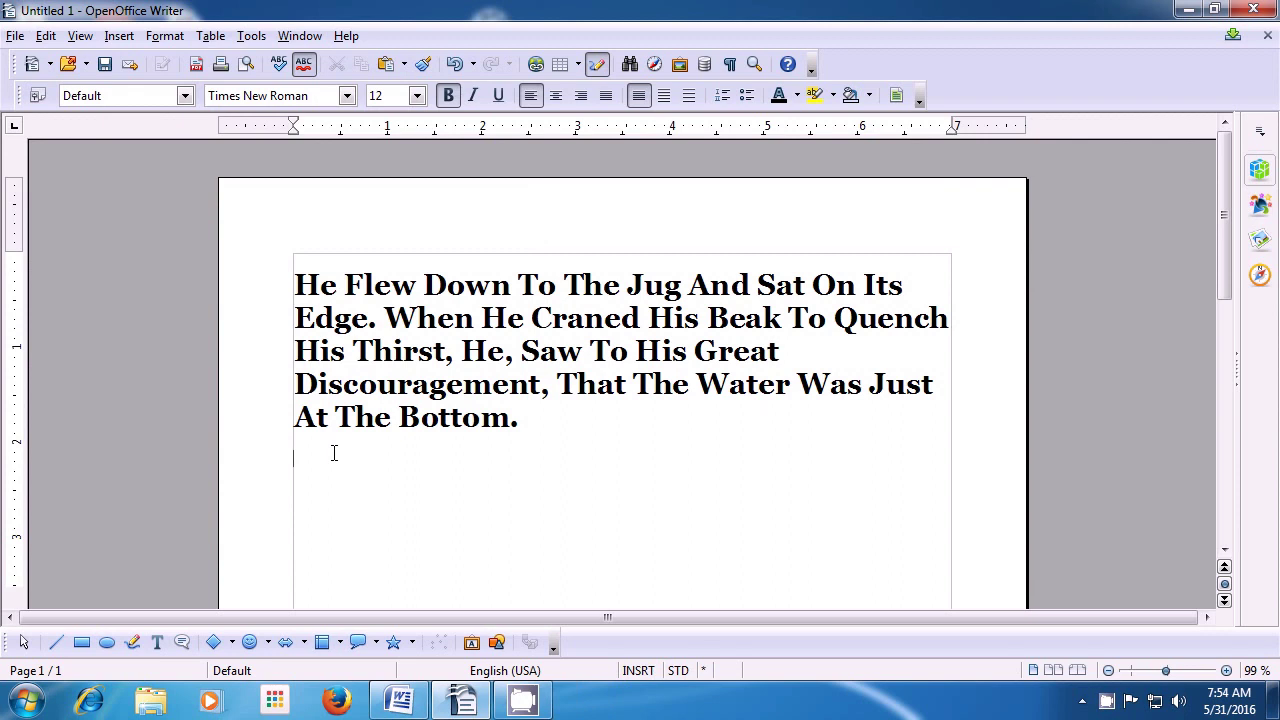
# - Apply the tOGGLE cASE option to all of the paragraph's text and deselect it
pyautogui.hotkey('ctrl', 'a')
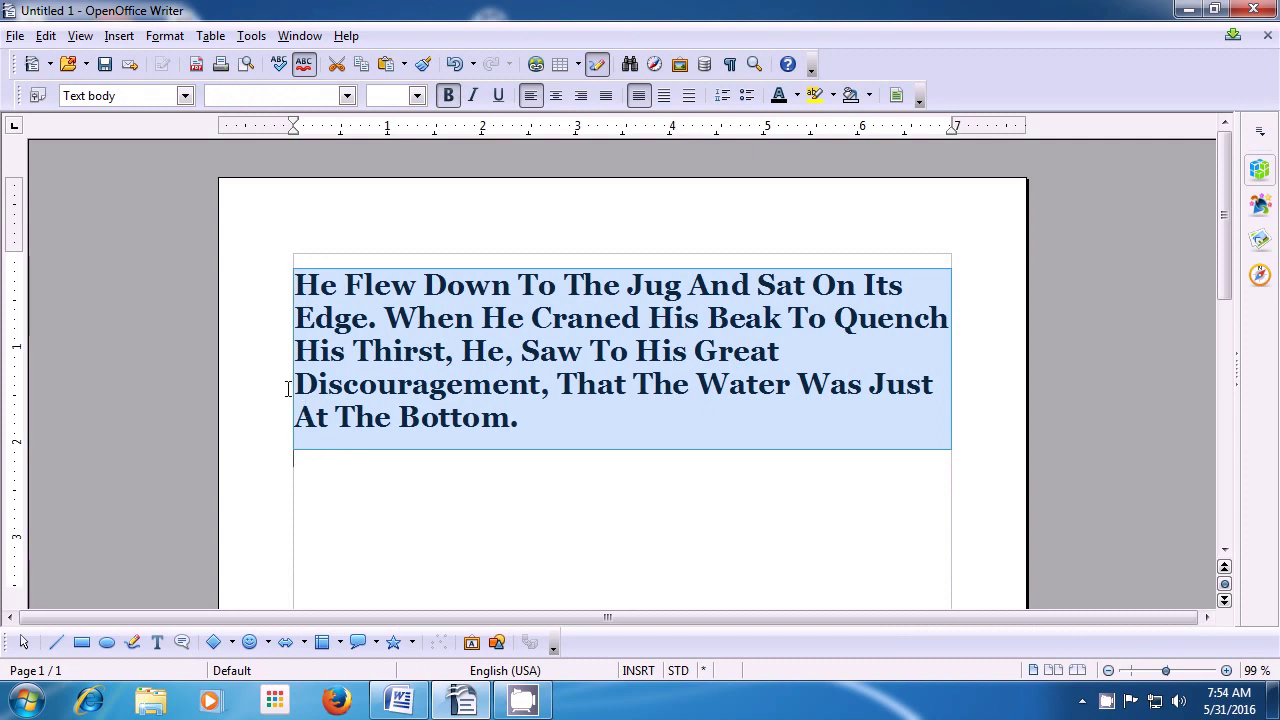
pyautogui.click(166, 40)
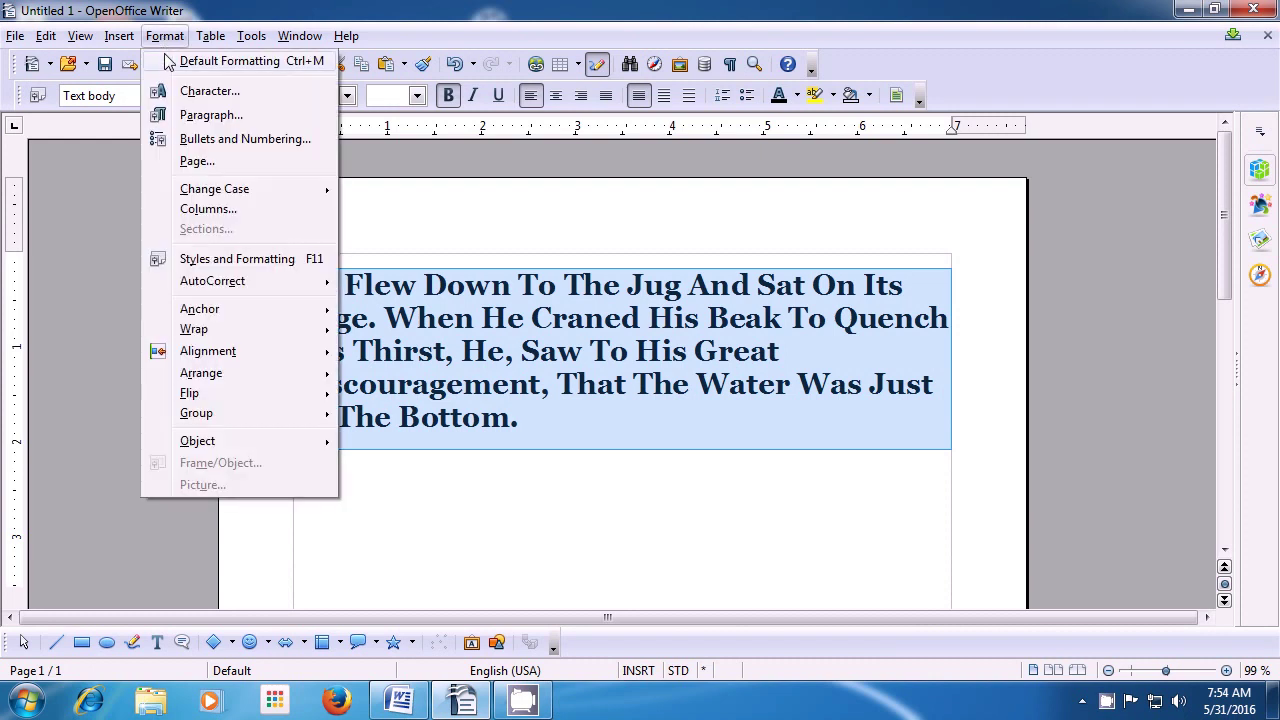
pyautogui.moveTo(183, 192)
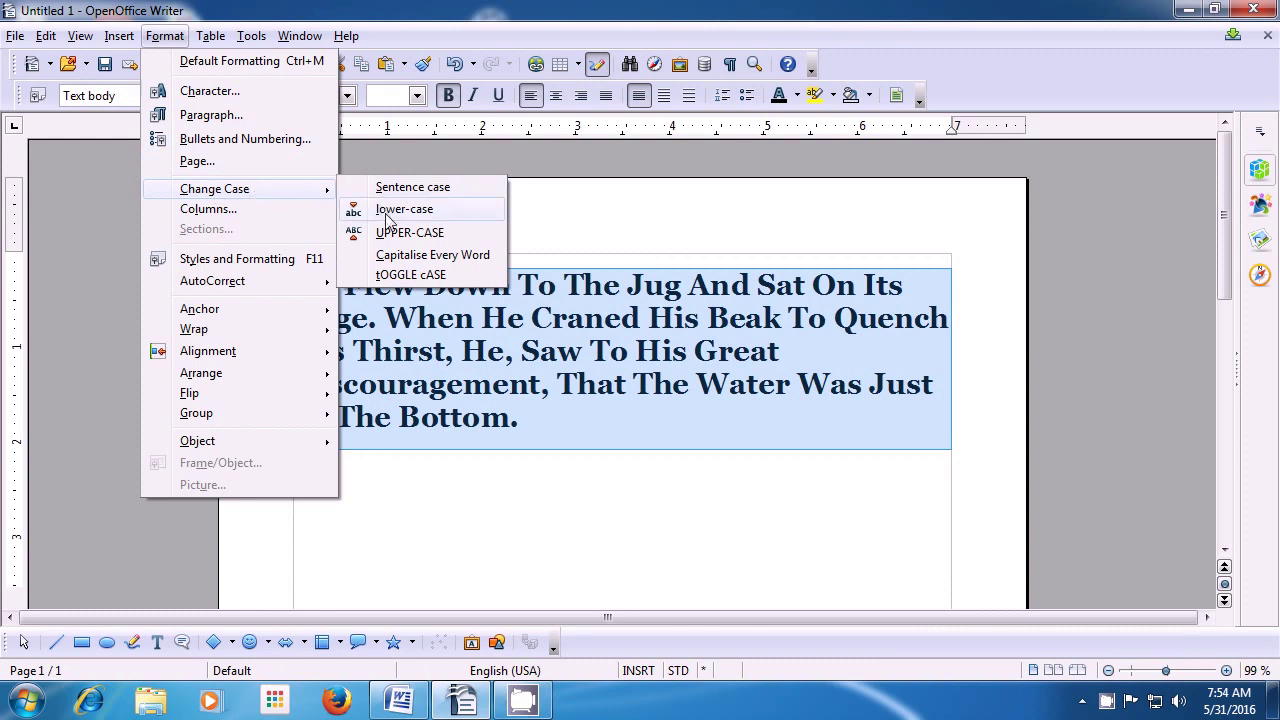
pyautogui.click(411, 277)
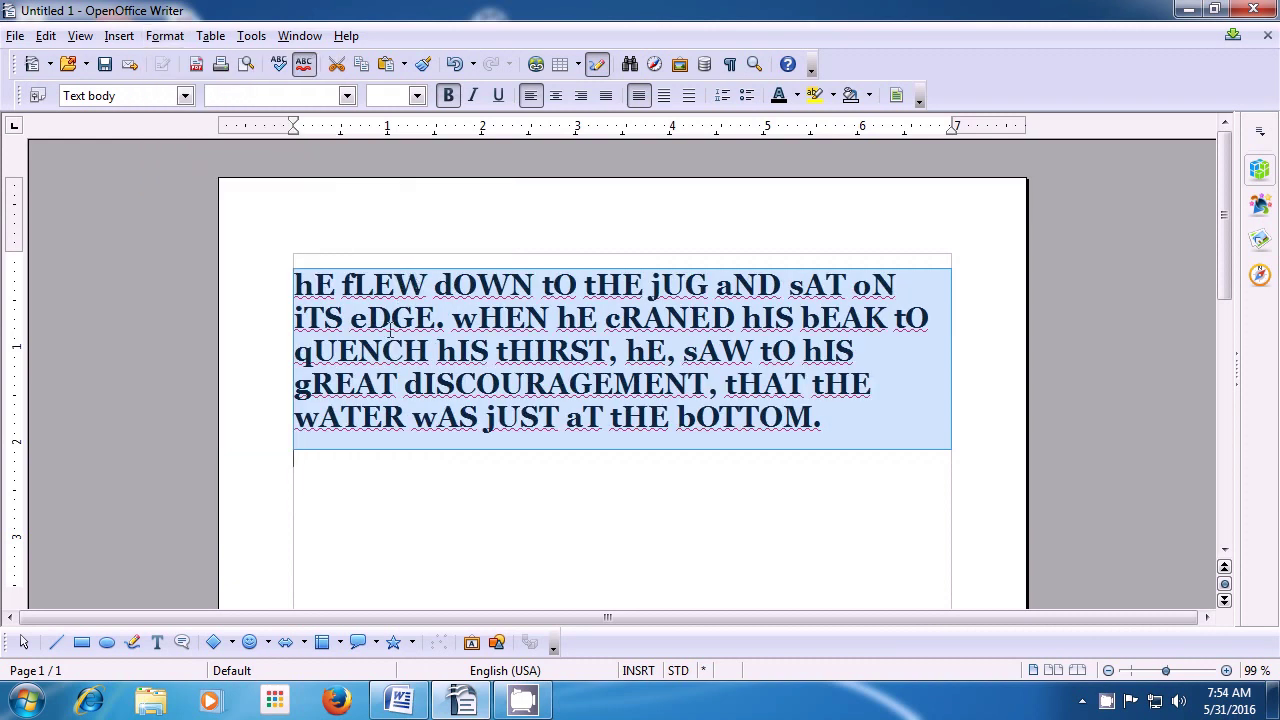
pyautogui.click(334, 441)
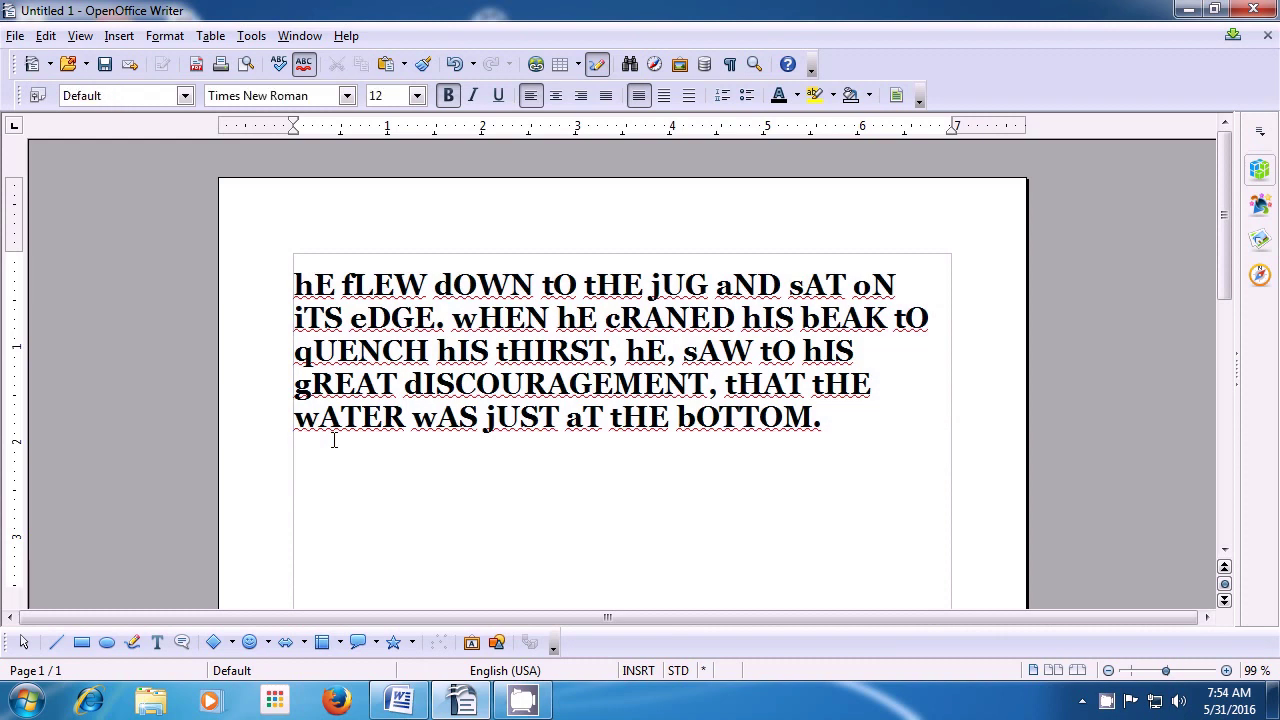
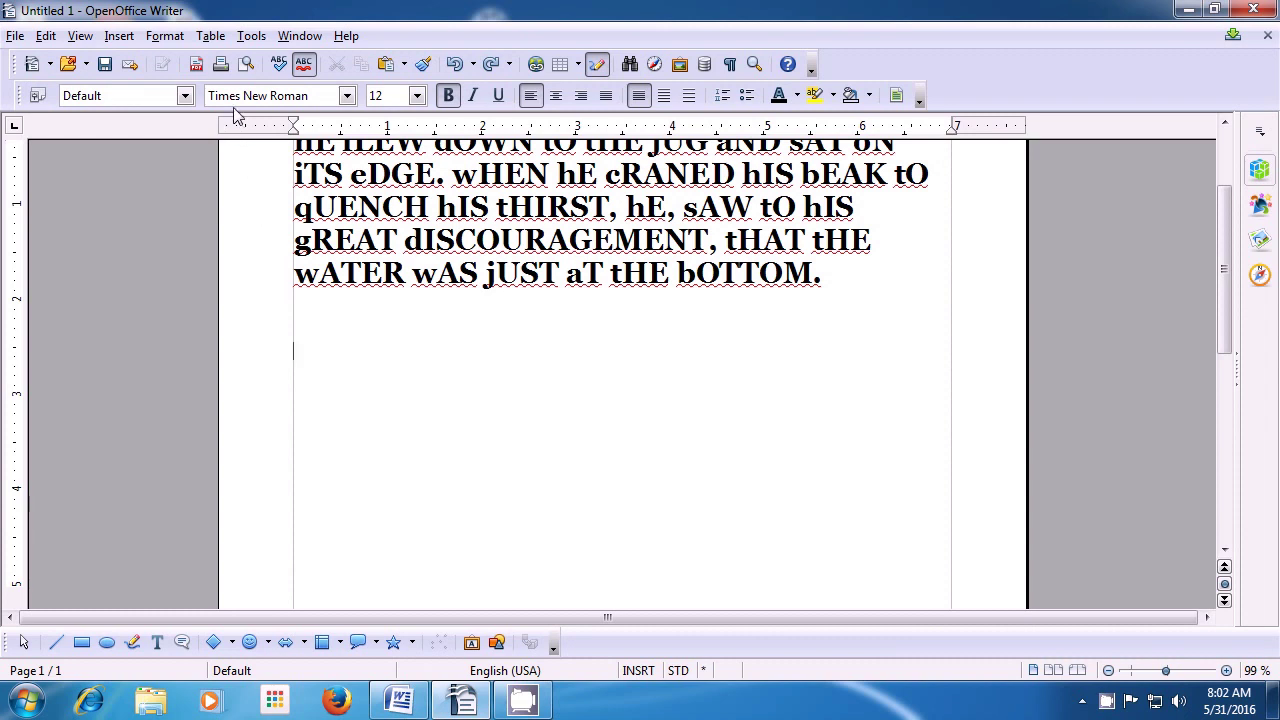
# - Insert a table with 5 columns and 5 rows at the cursor
pyautogui.click(214, 37)
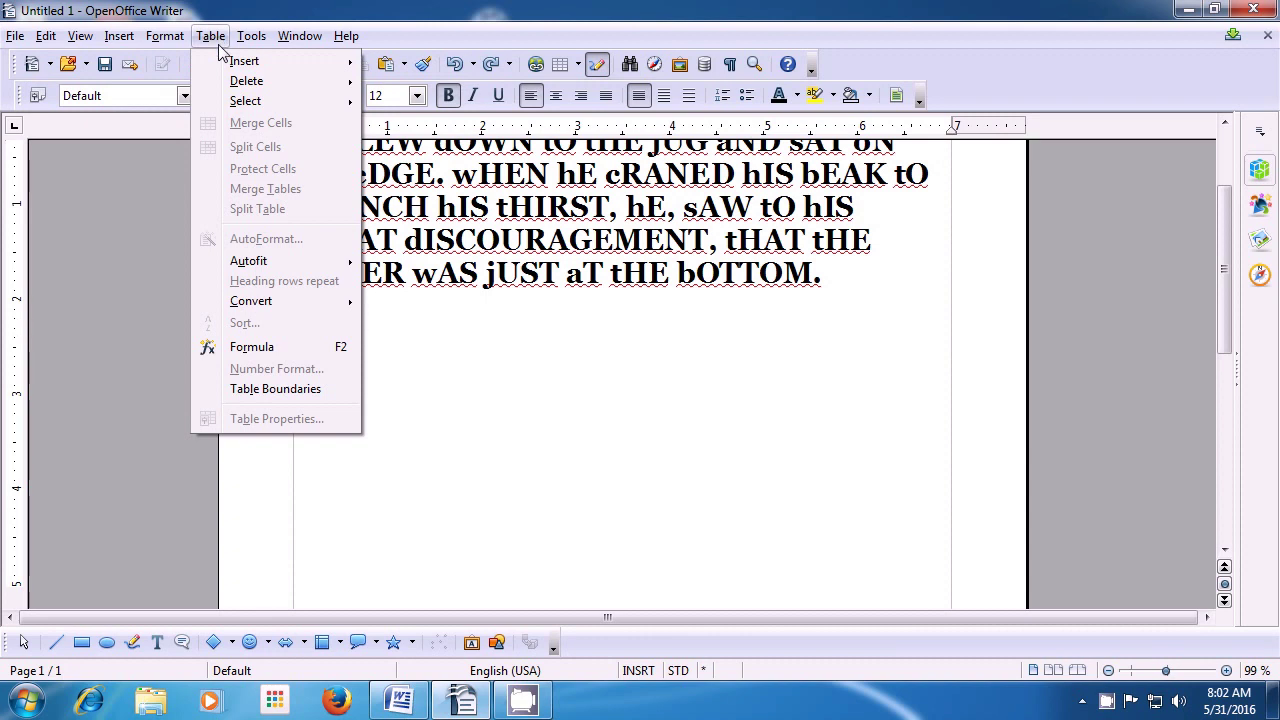
pyautogui.moveTo(224, 64)
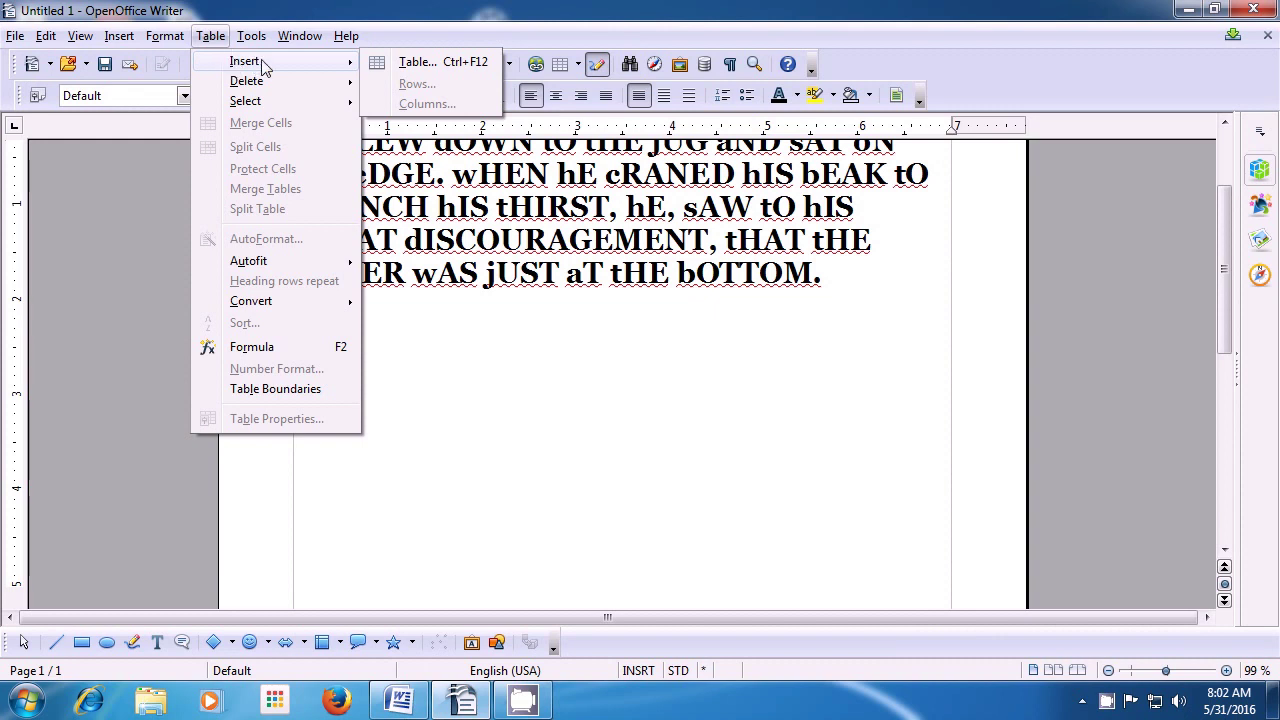
pyautogui.click(420, 64)
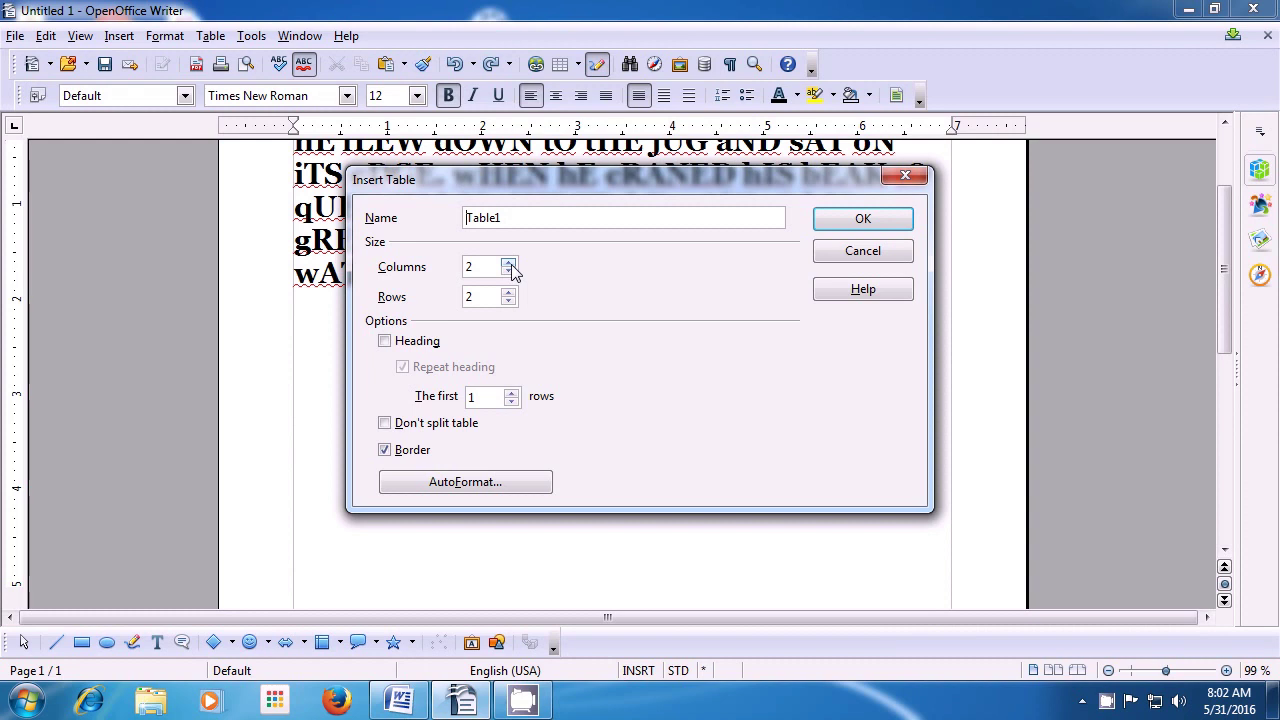
pyautogui.click(508, 264)
pyautogui.click(511, 294)
pyautogui.click(508, 294)
pyautogui.click(508, 294)
pyautogui.click(508, 294)
pyautogui.click(828, 230)
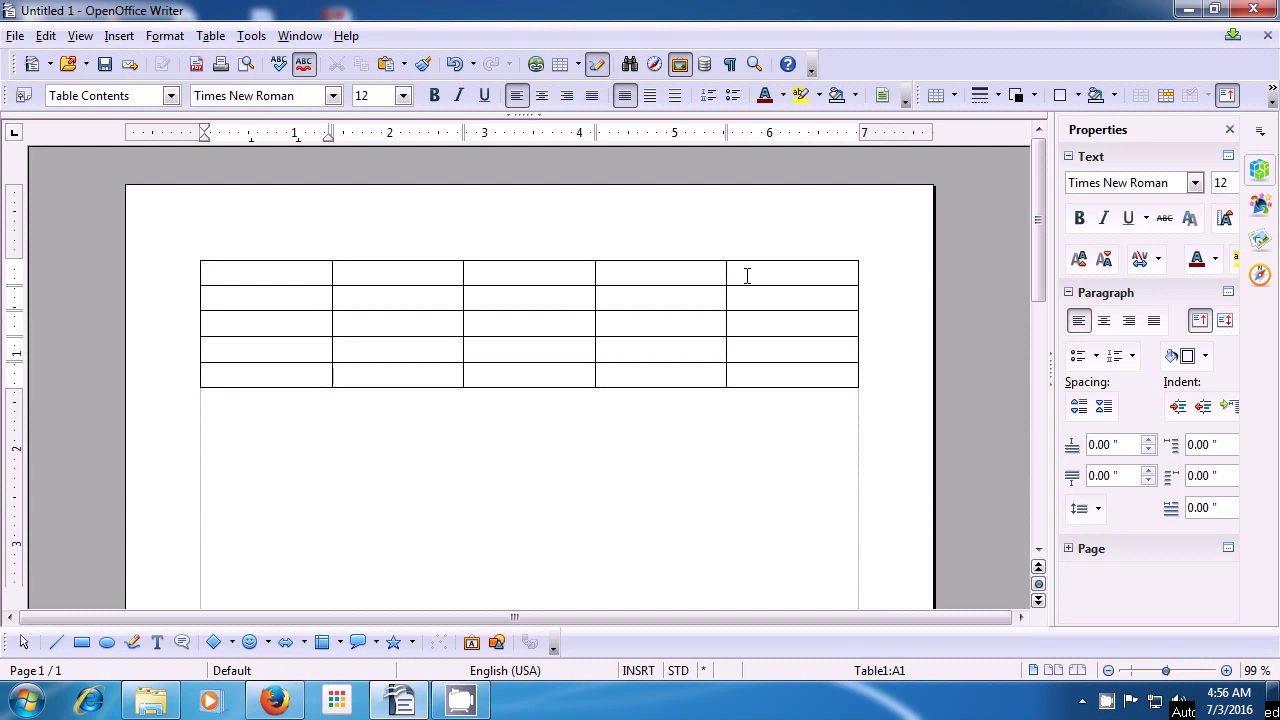
# - Fill the table's first row with the headings Name, Roll No., Hindi, English and Computer
pyautogui.write('Name')
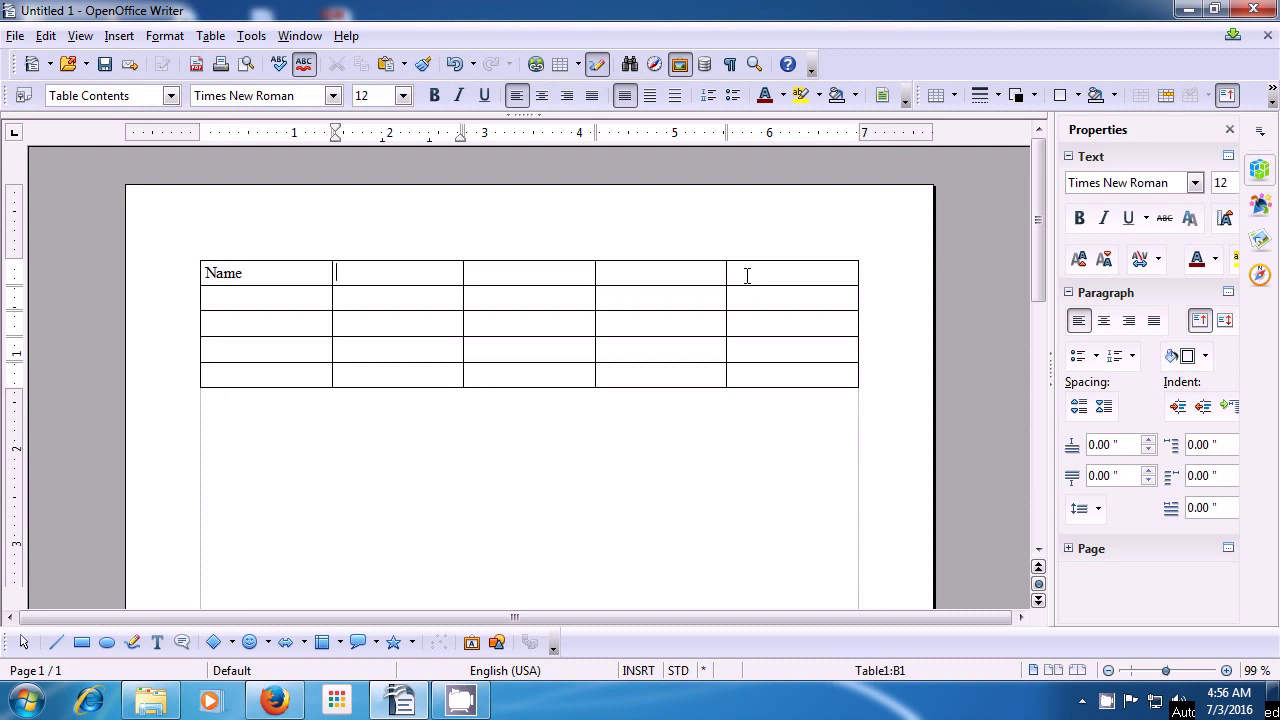
pyautogui.write('Roll No.')
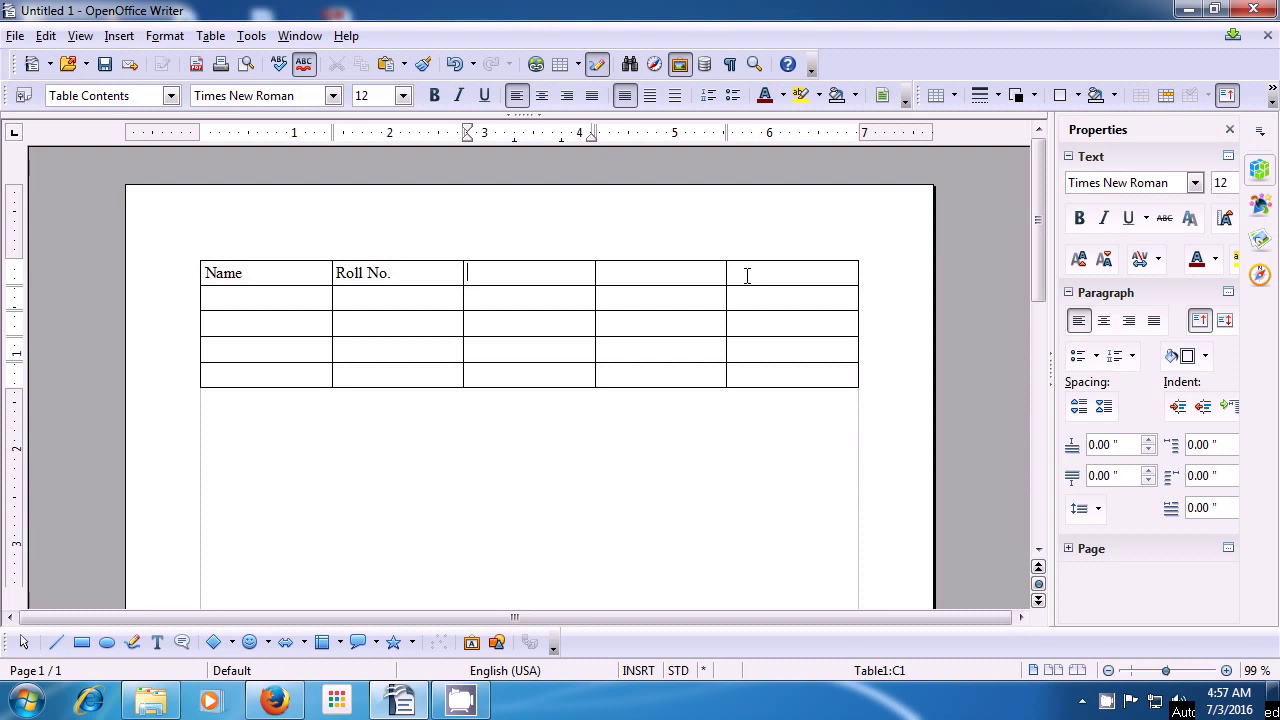
pyautogui.write('Hindi ')
pyautogui.write('Engl')
pyautogui.write('ish ')
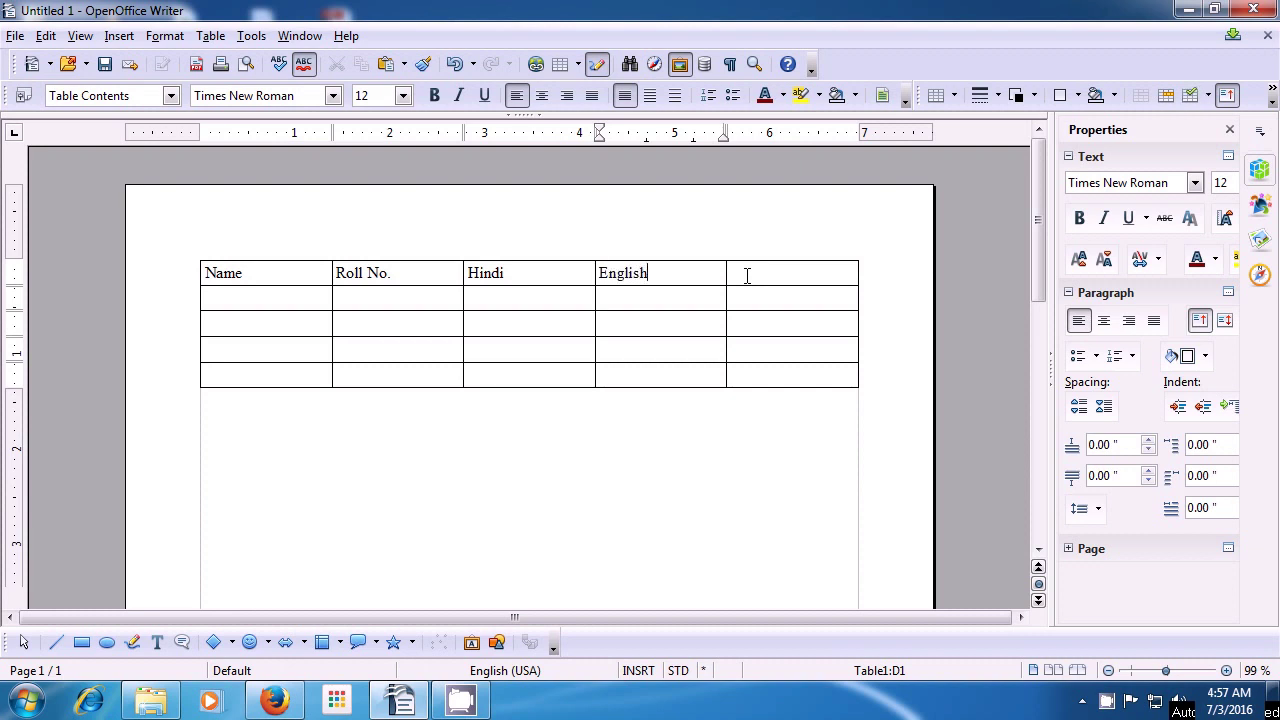
pyautogui.write('Computer')
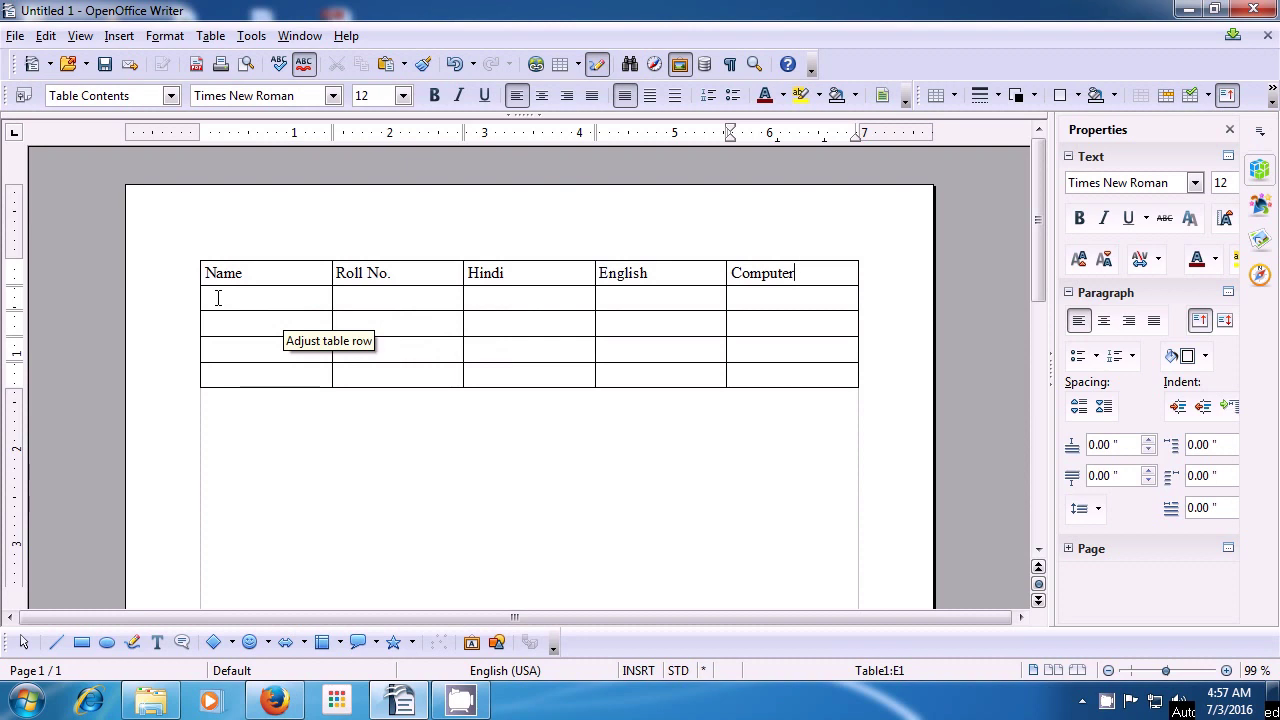
# - Fill the Name column's four cells below the heading with the students' names
pyautogui.click(217, 297)
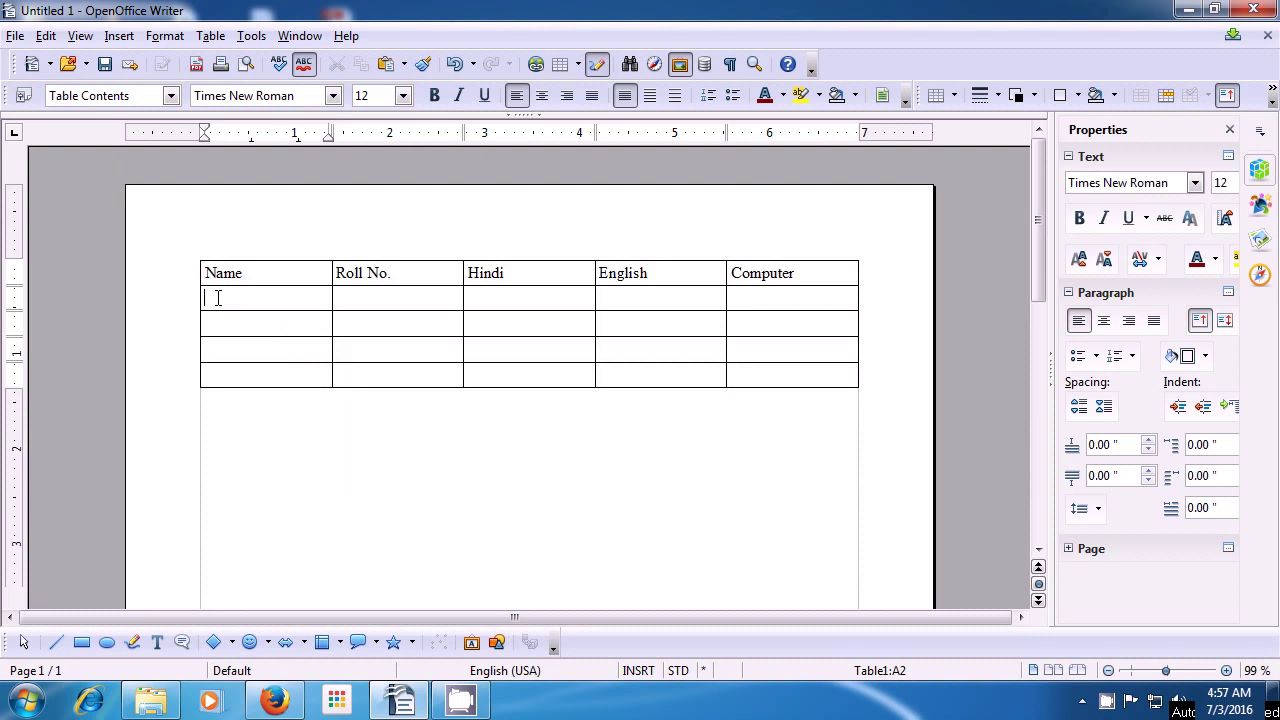
pyautogui.write('Golu ')
pyautogui.write('Dhara')
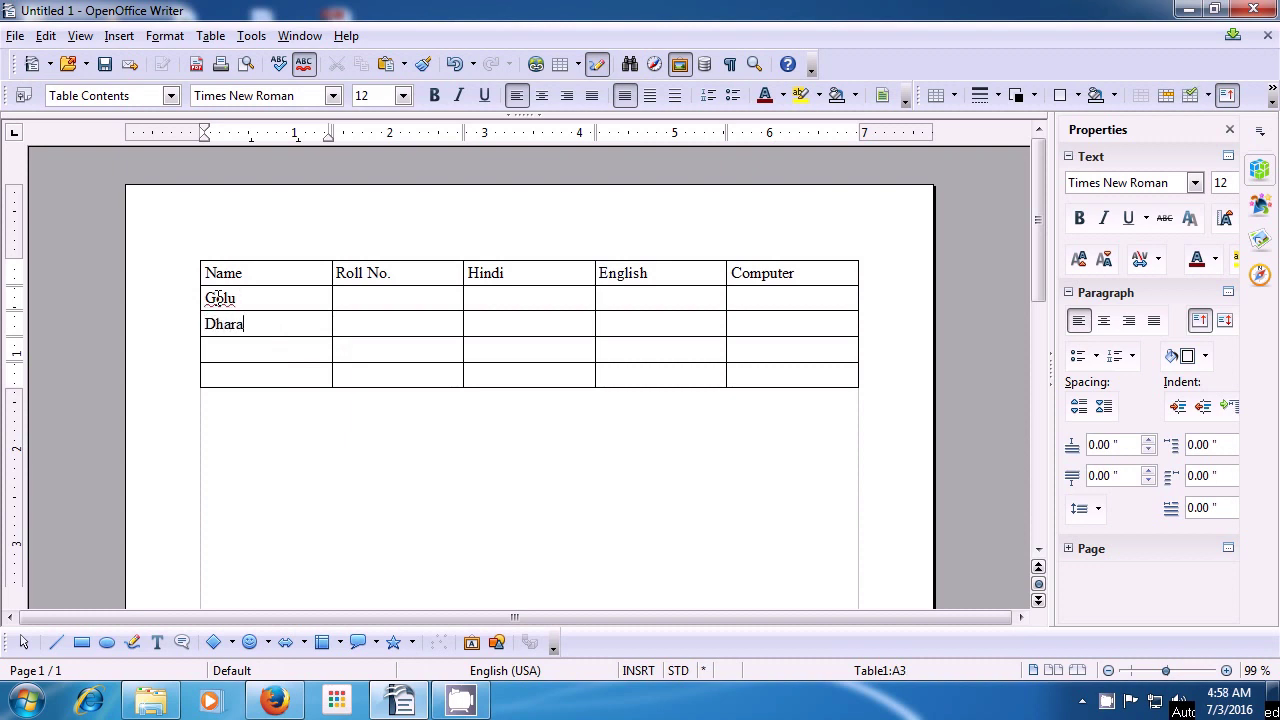
pyautogui.write('m ')
pyautogui.write('Bhara')
pyautogui.write('t ')
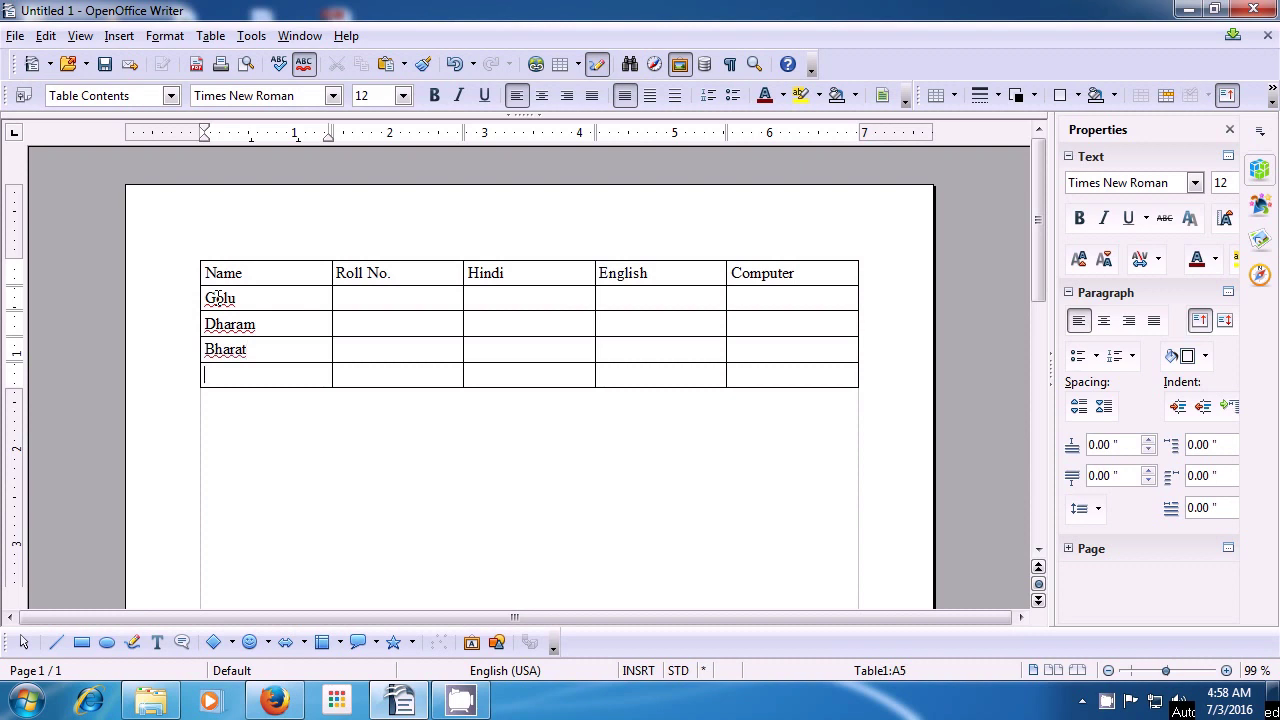
pyautogui.write('Noor')
# - Fill the Roll No. column with 1, 2, 3 and 4 for the four students
pyautogui.click(351, 302)
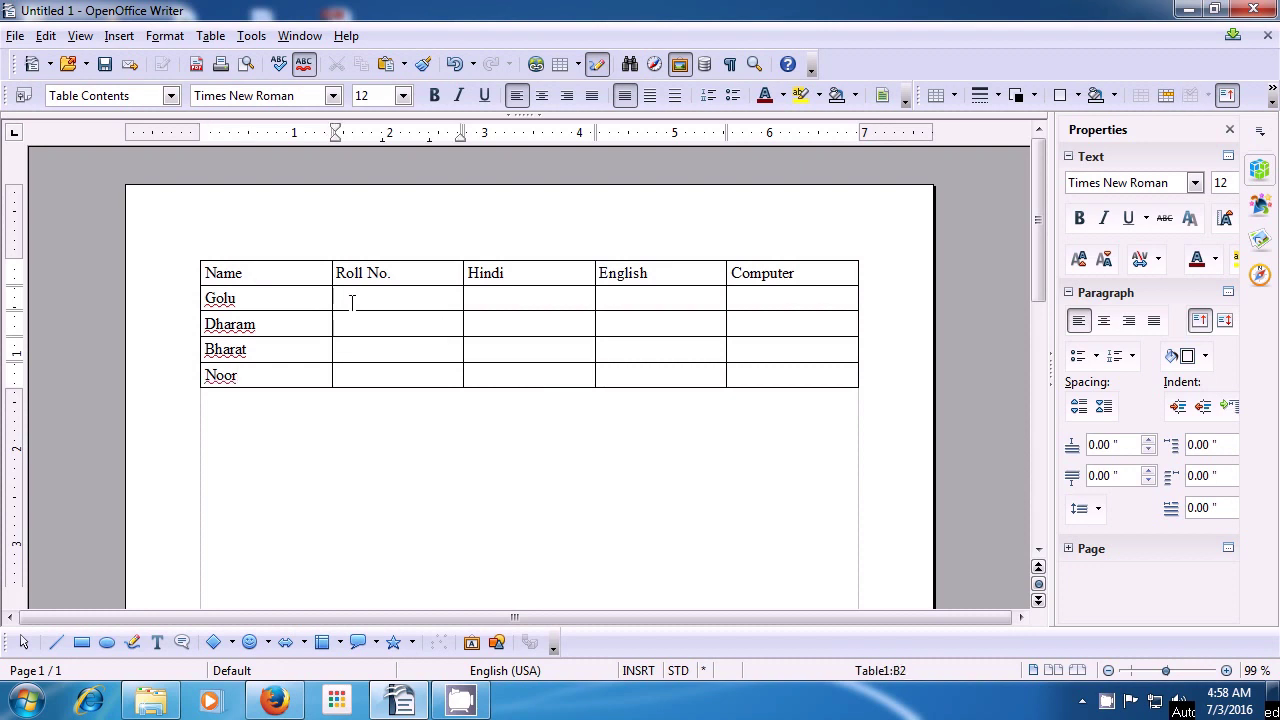
pyautogui.write('1')
pyautogui.write('2')
pyautogui.press('Down')
pyautogui.write('3')
pyautogui.write('4')
# - Enter the Hindi marks 65, 68, 62 and 65 in the four student rows
pyautogui.click(479, 298)
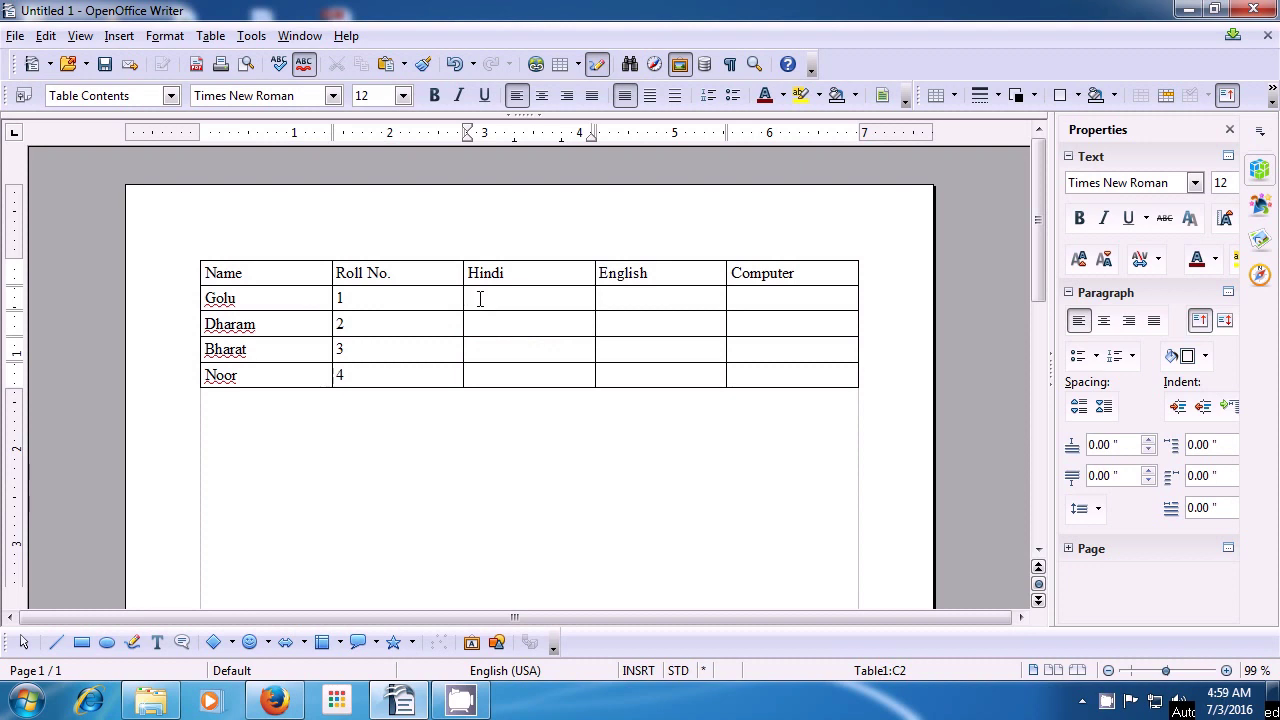
pyautogui.write('63')
pyautogui.write('68')
pyautogui.press('Down')
pyautogui.write('62')
pyautogui.write('65')
# - Enter the English marks 56, 69, 59 and 49 in the four student rows
pyautogui.click(621, 293)
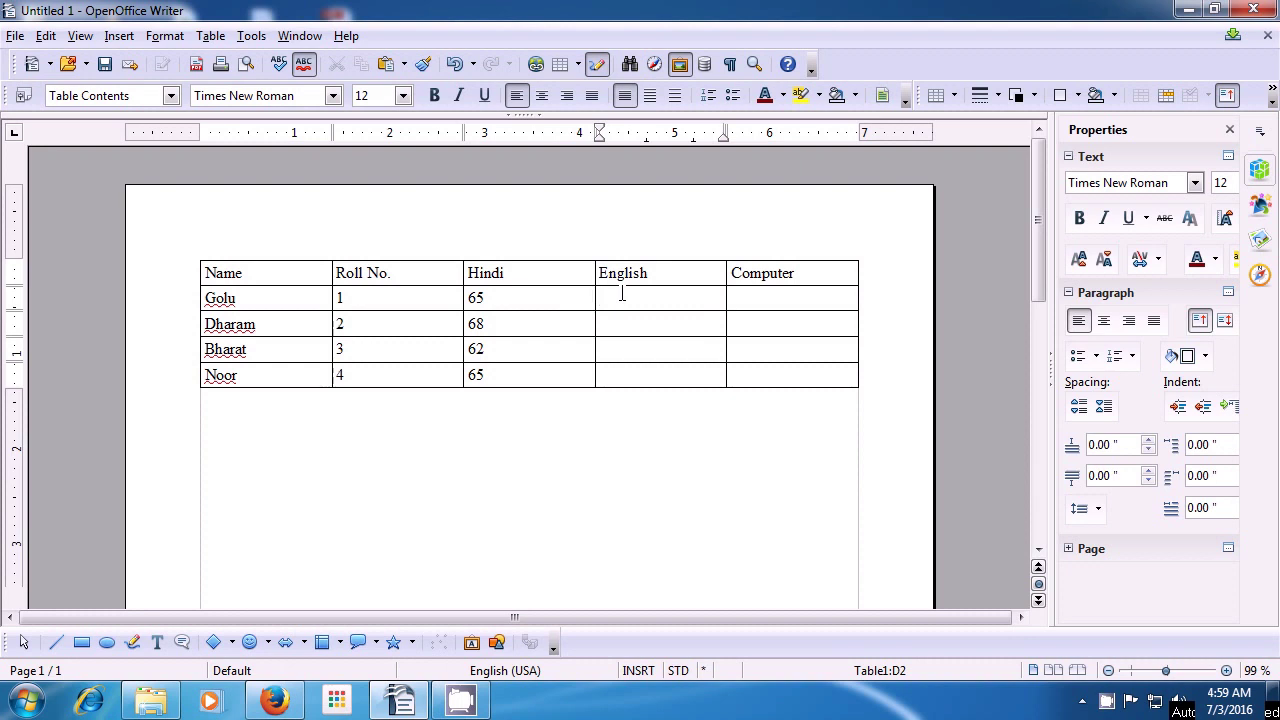
pyautogui.write('56')
pyautogui.write('69')
pyautogui.write('59')
pyautogui.write('49')
# - Enter the Computer marks 72, 75, 76 and 71 in the four student rows
pyautogui.click(751, 304)
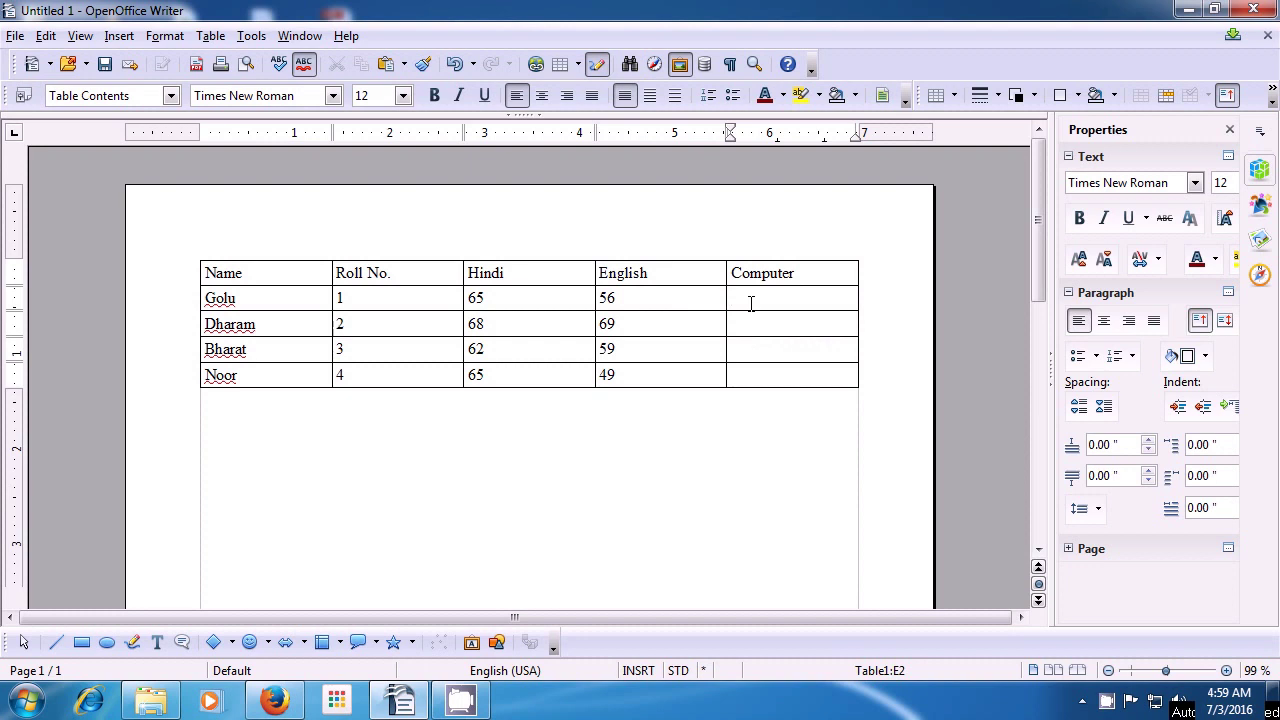
pyautogui.write('727576')
pyautogui.press('Down')
pyautogui.write('71')
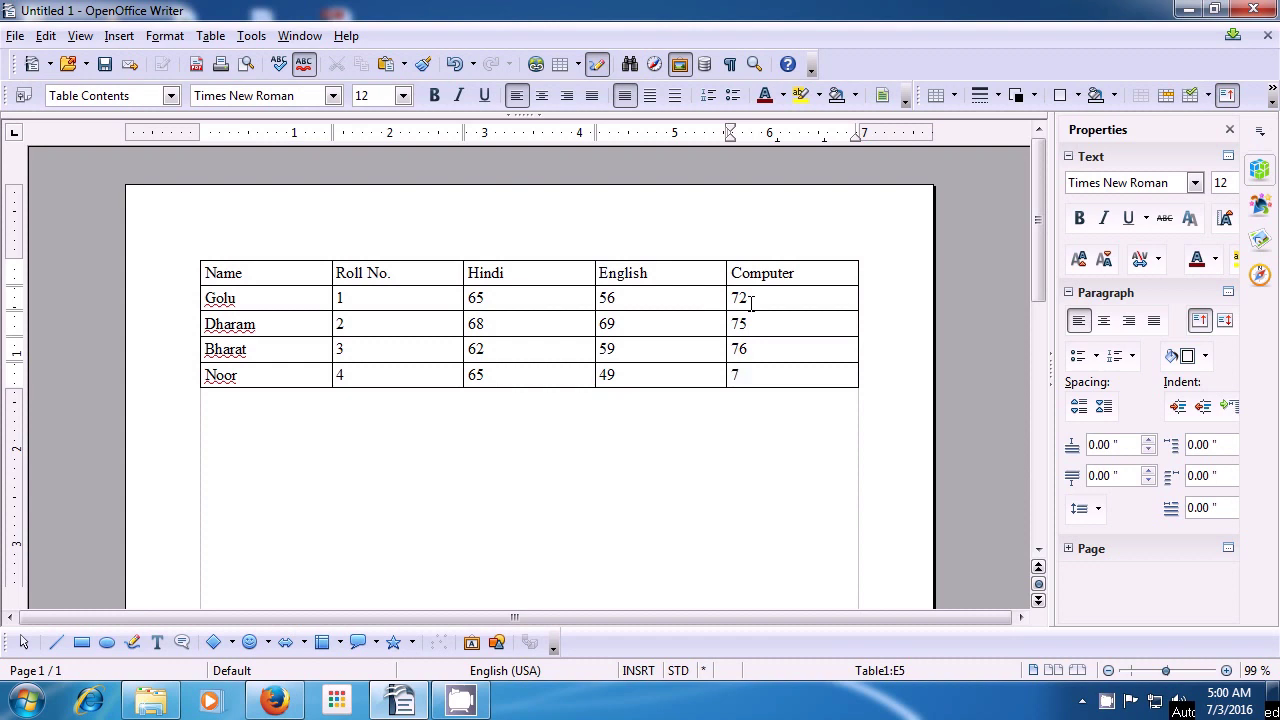
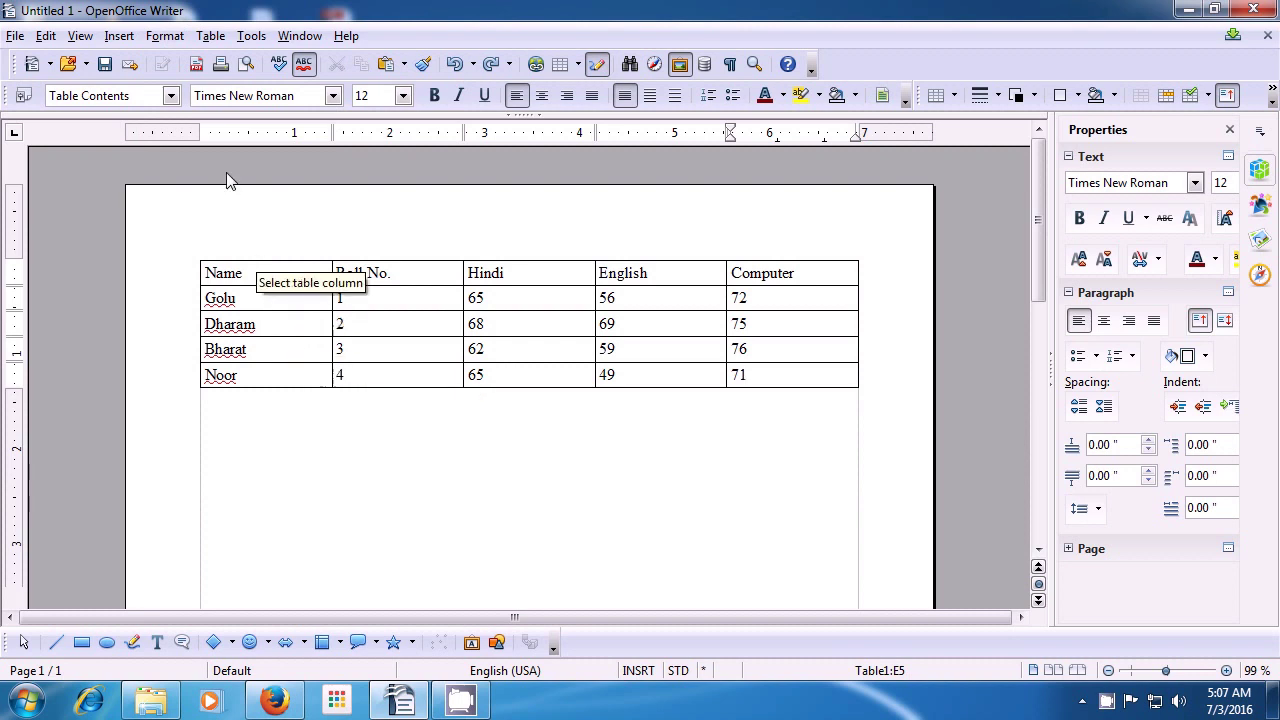
# - Insert one new row after the table's last row
pyautogui.click(207, 37)
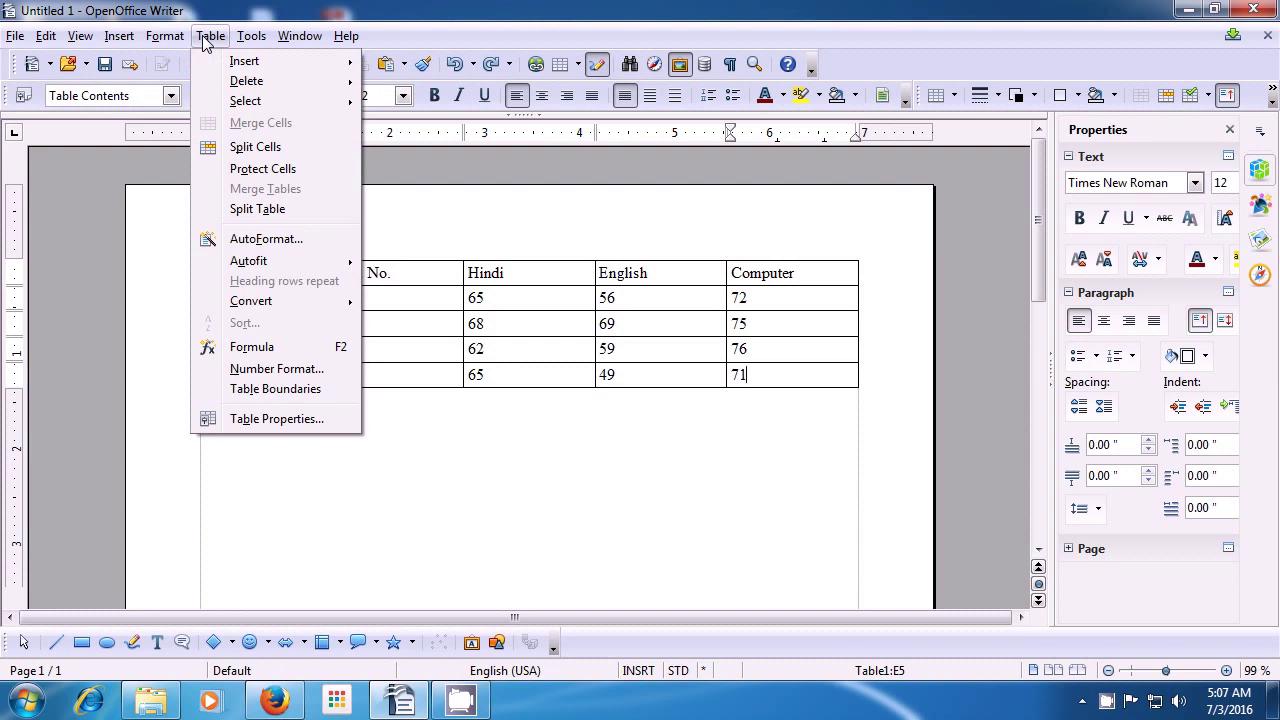
pyautogui.moveTo(251, 62)
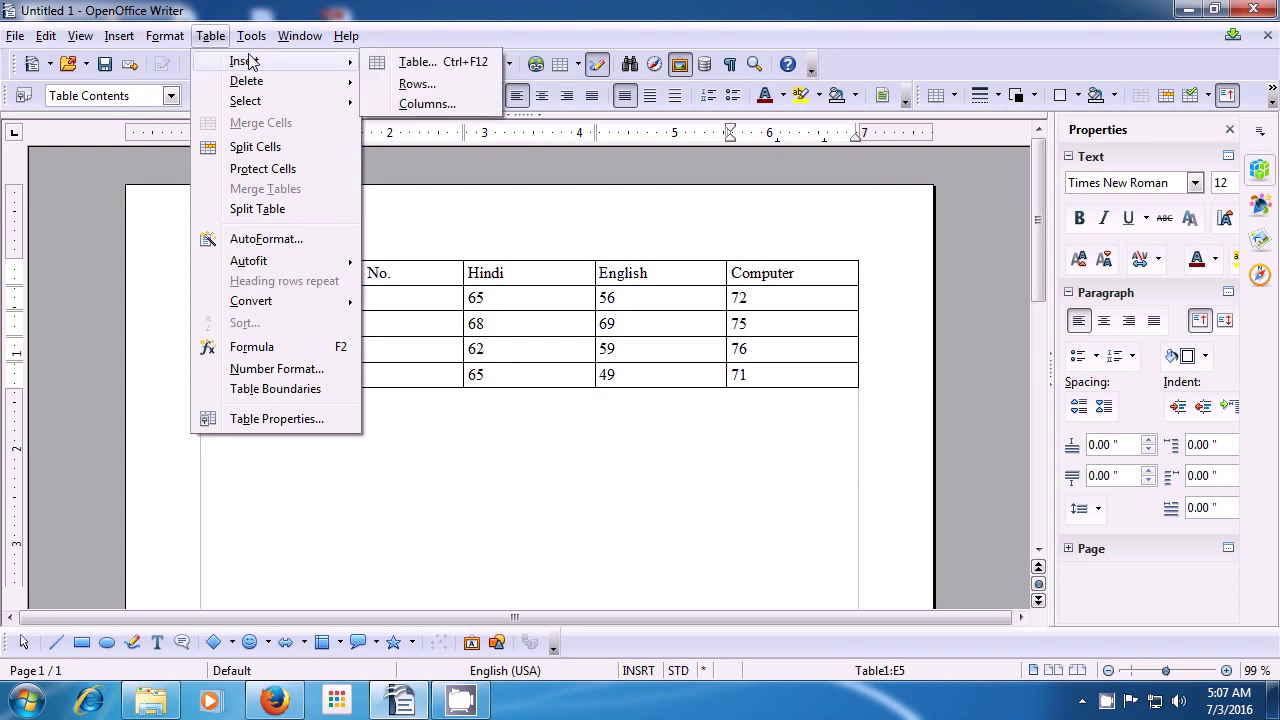
pyautogui.click(413, 84)
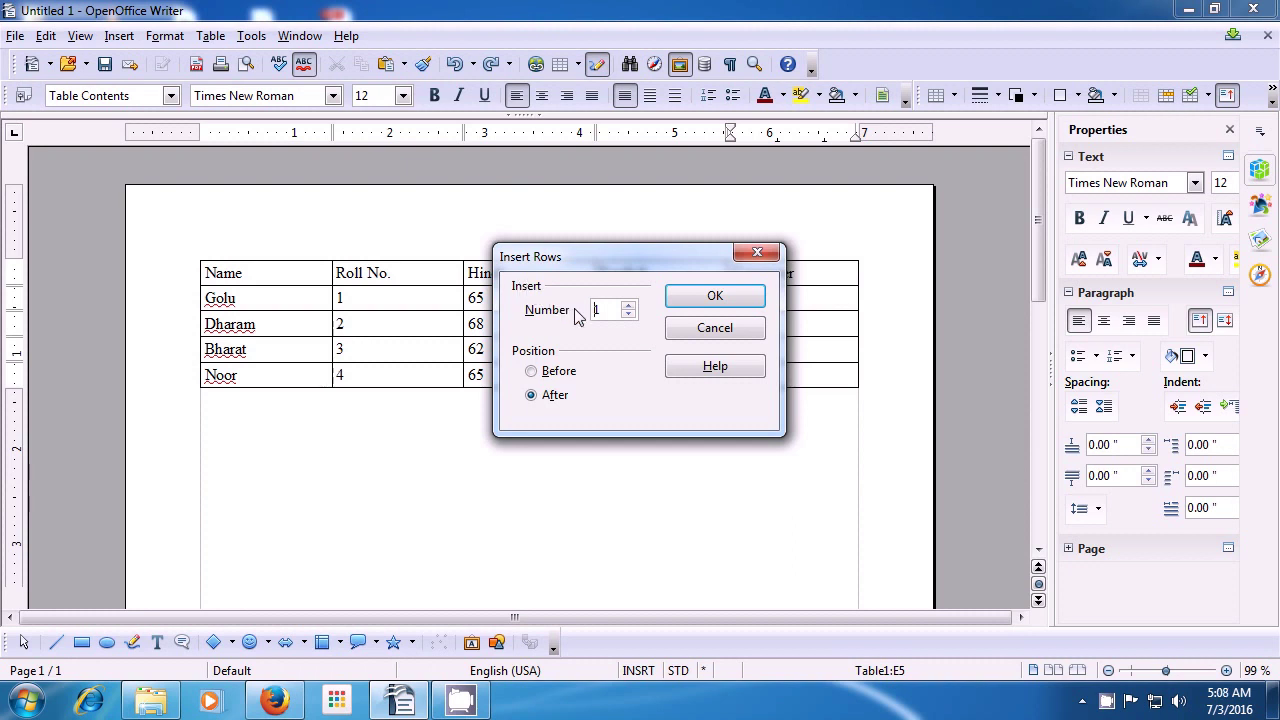
pyautogui.click(628, 307)
pyautogui.click(628, 307)
pyautogui.click(630, 316)
pyautogui.click(680, 306)
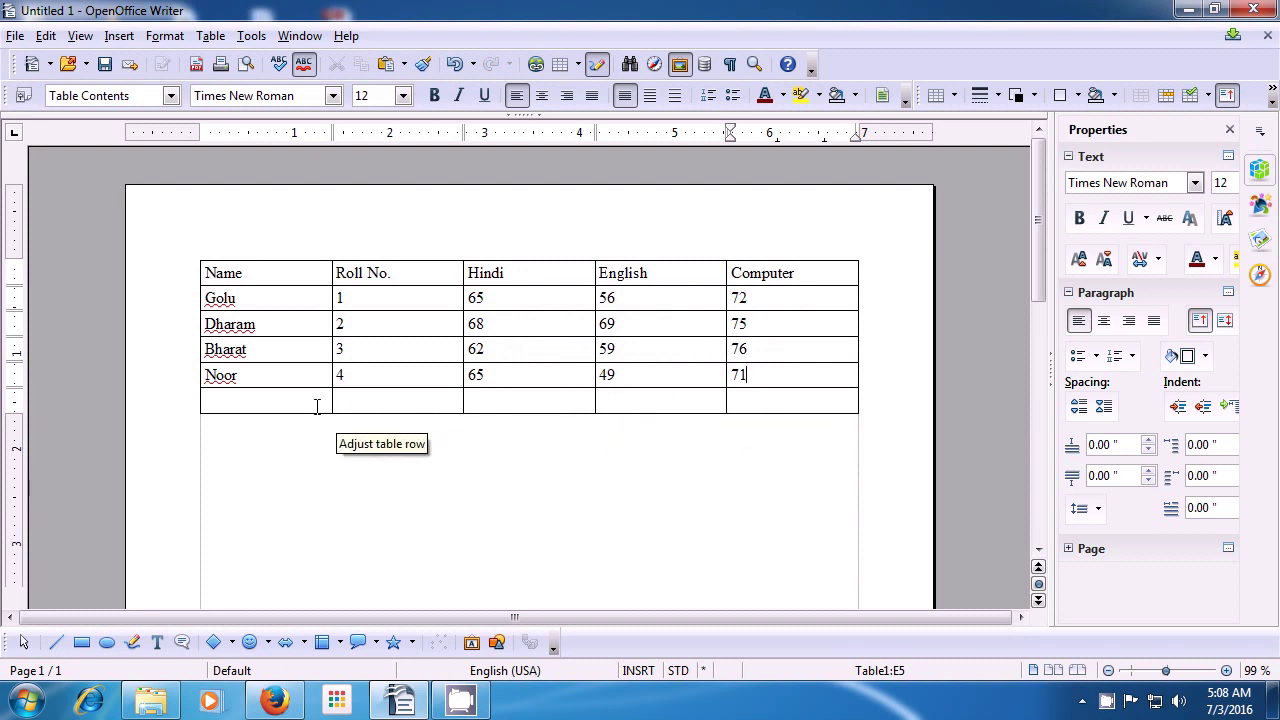
# - Fill the new row with a fifth student's name, roll number 5, and marks 67, 66 and 69
pyautogui.click(224, 394)
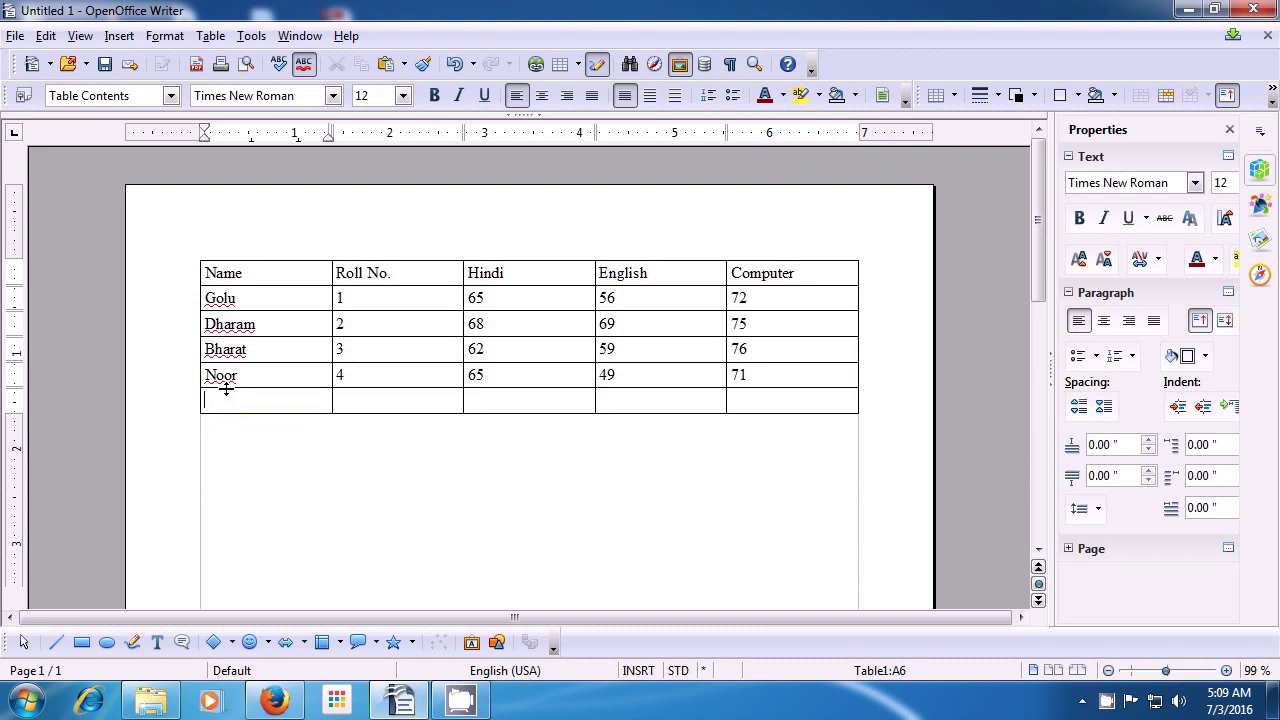
pyautogui.write('Akas')
pyautogui.write('h')
pyautogui.write('5')
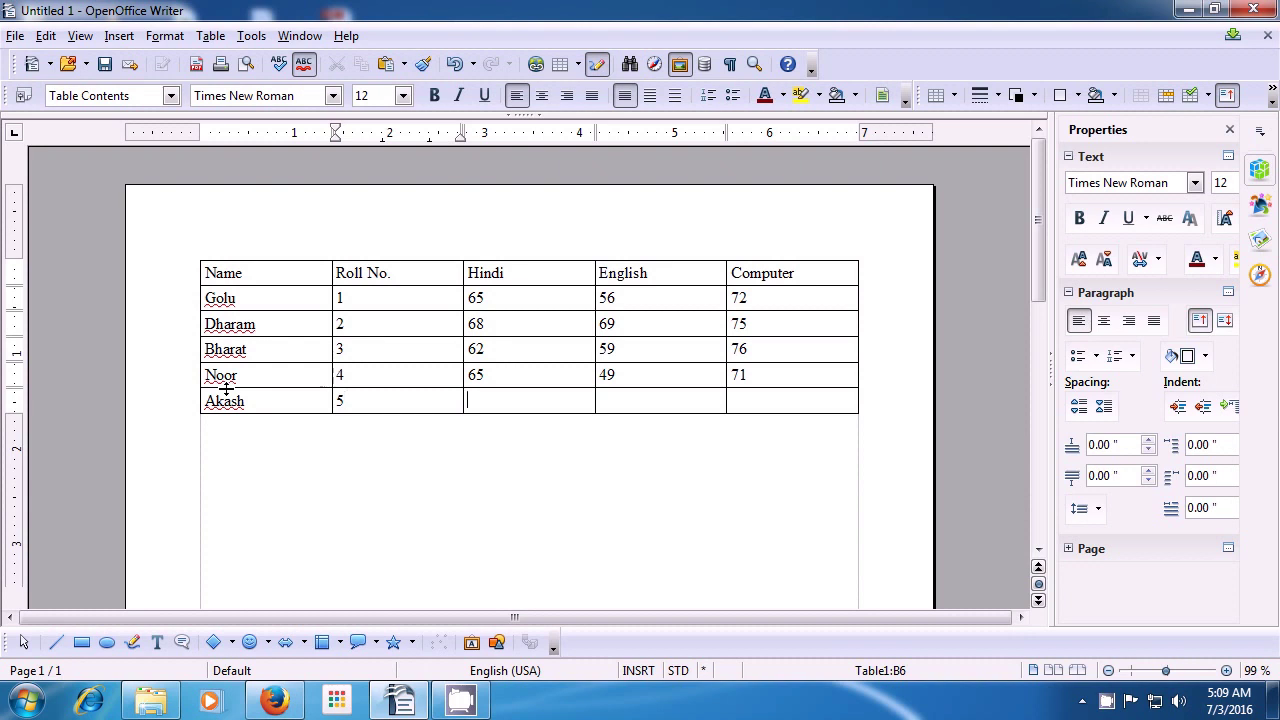
pyautogui.write('67 ')
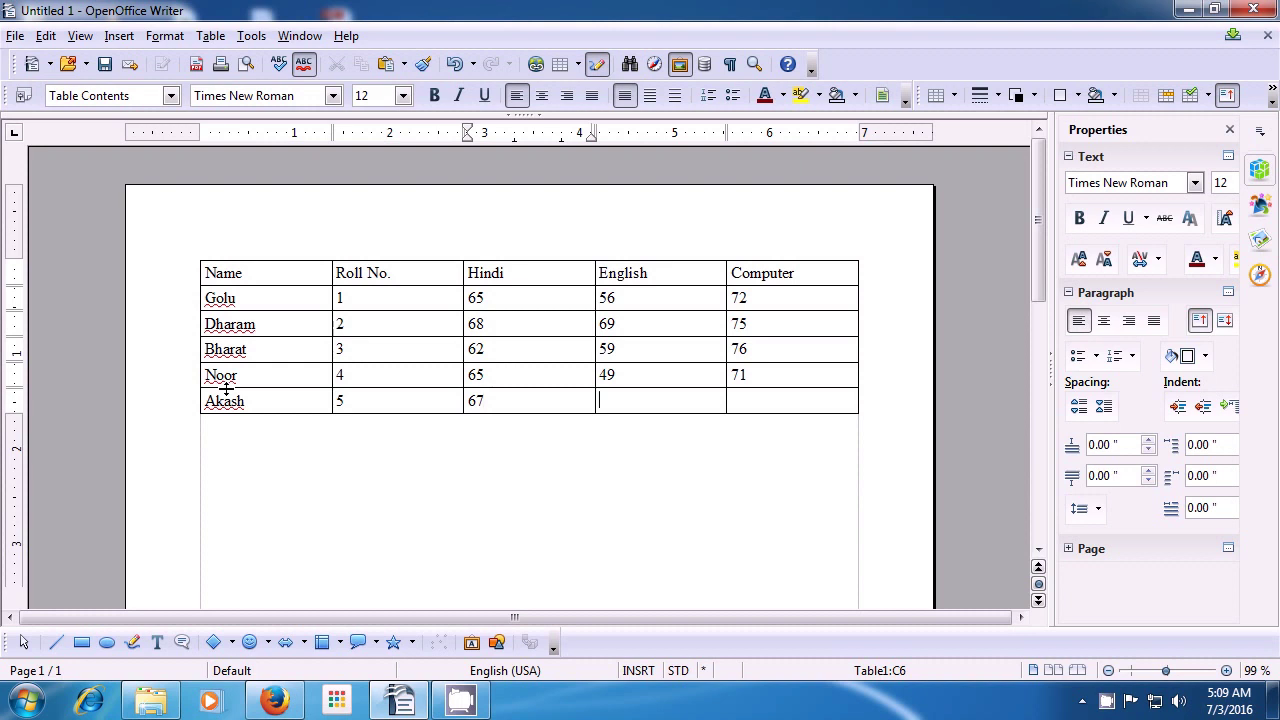
pyautogui.write('66 ')
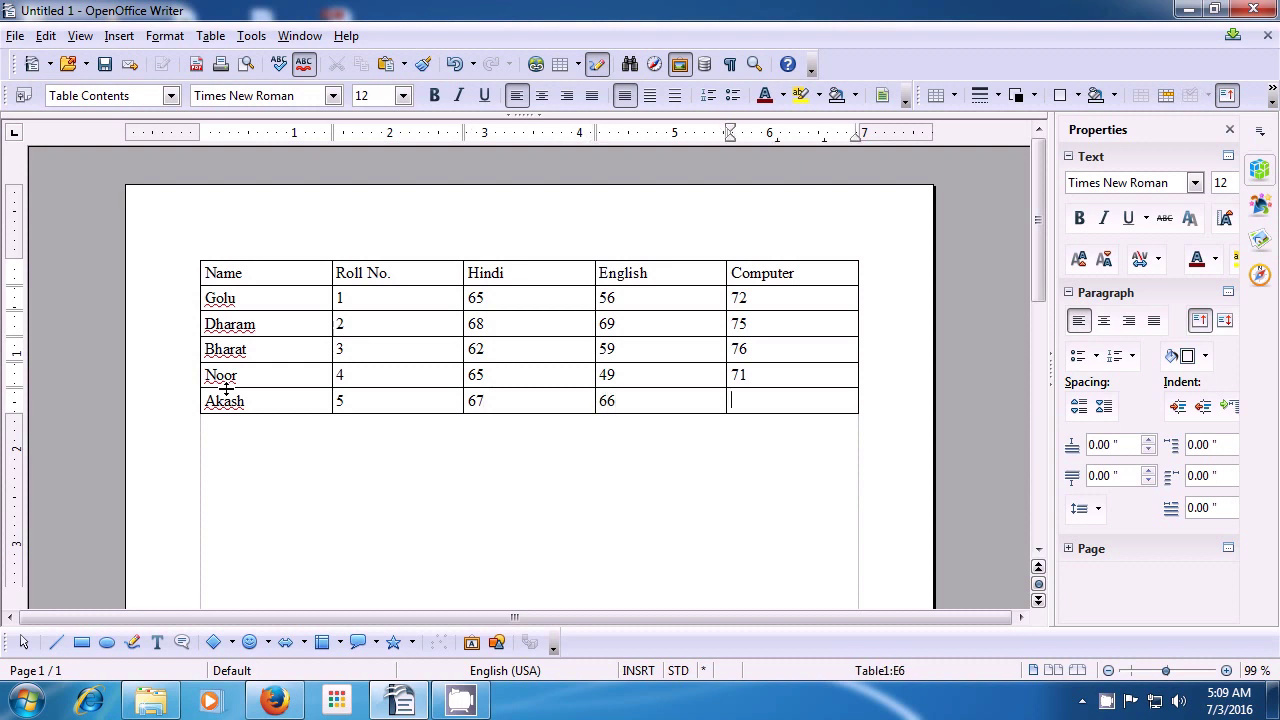
pyautogui.write('69')
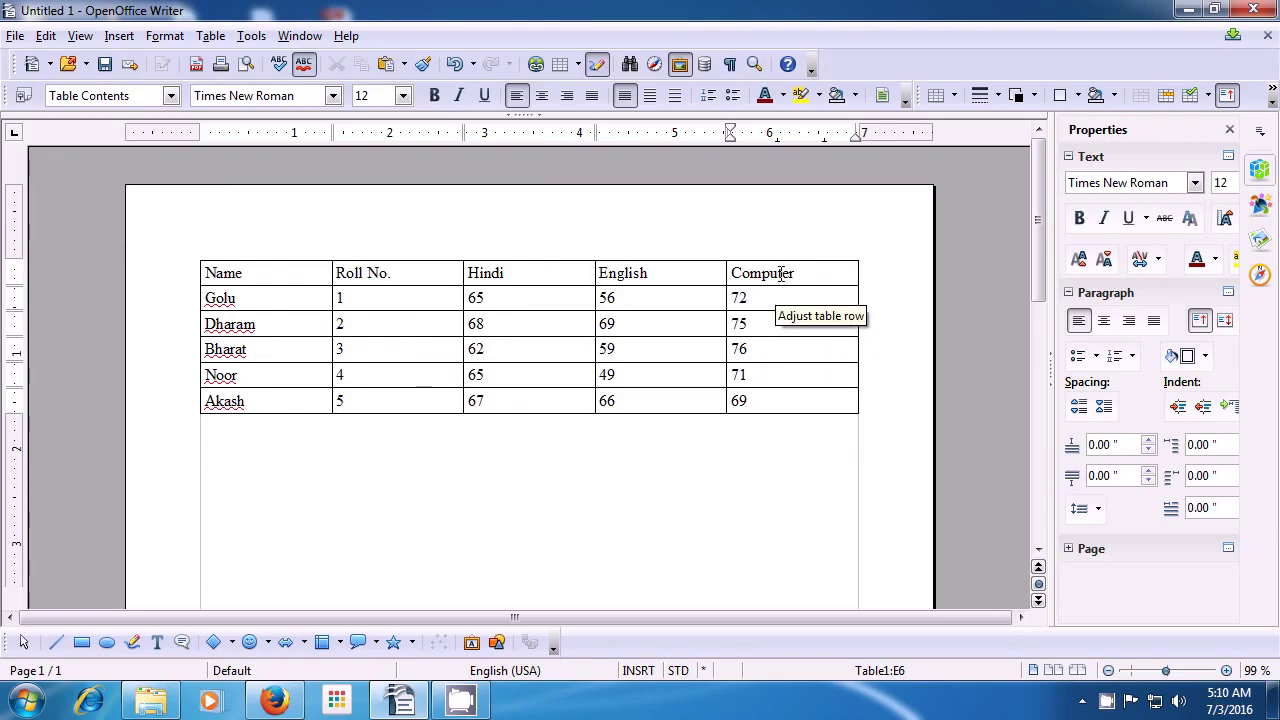
# - Insert one new column after the Computer column
pyautogui.click(799, 277)
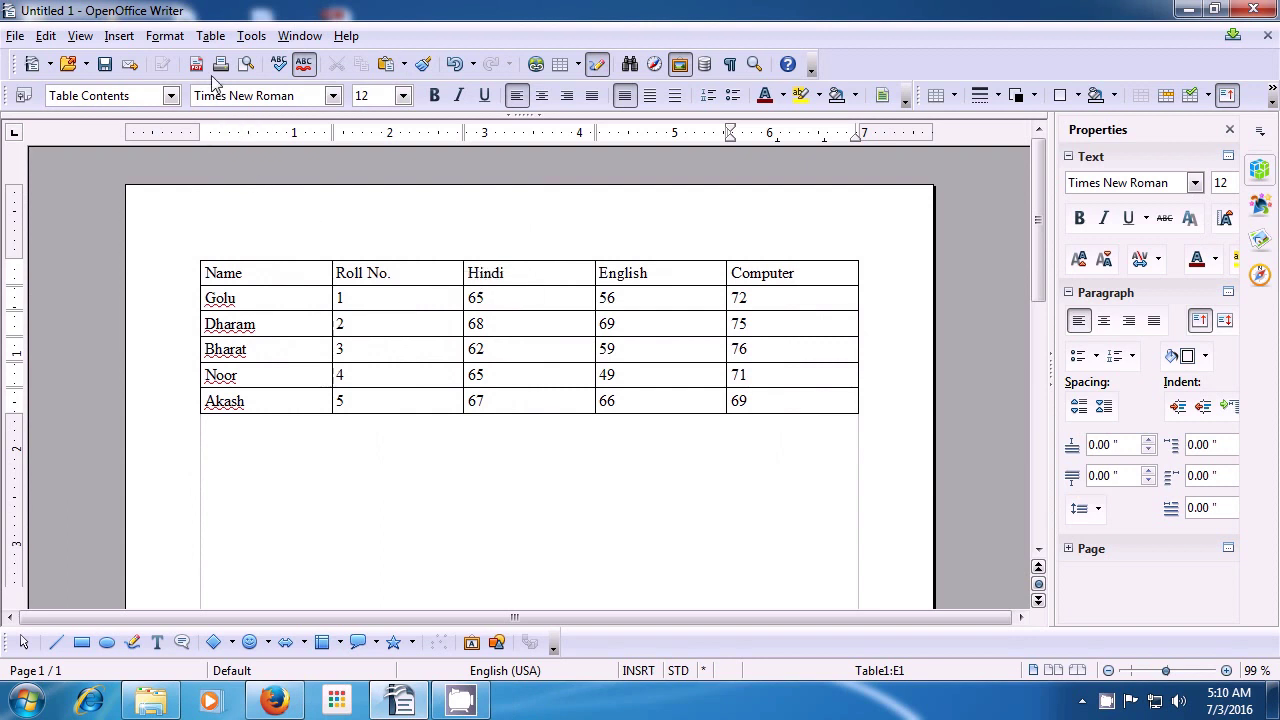
pyautogui.click(212, 41)
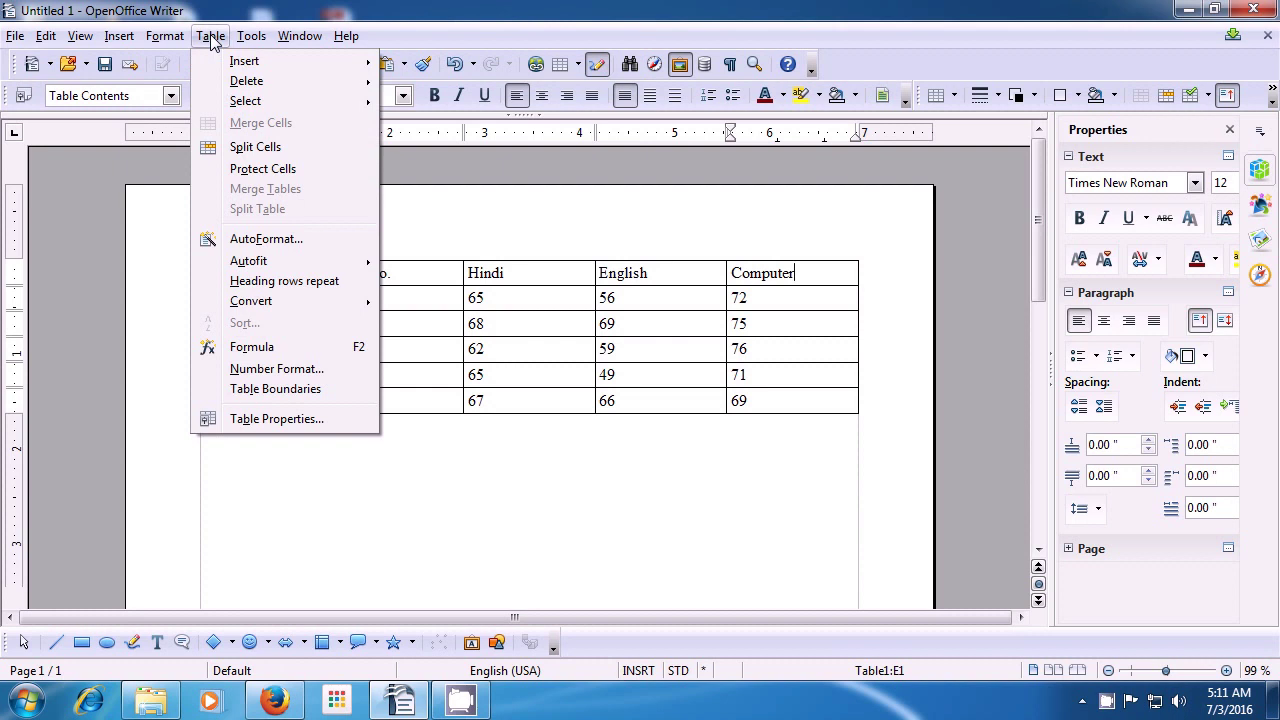
pyautogui.moveTo(248, 62)
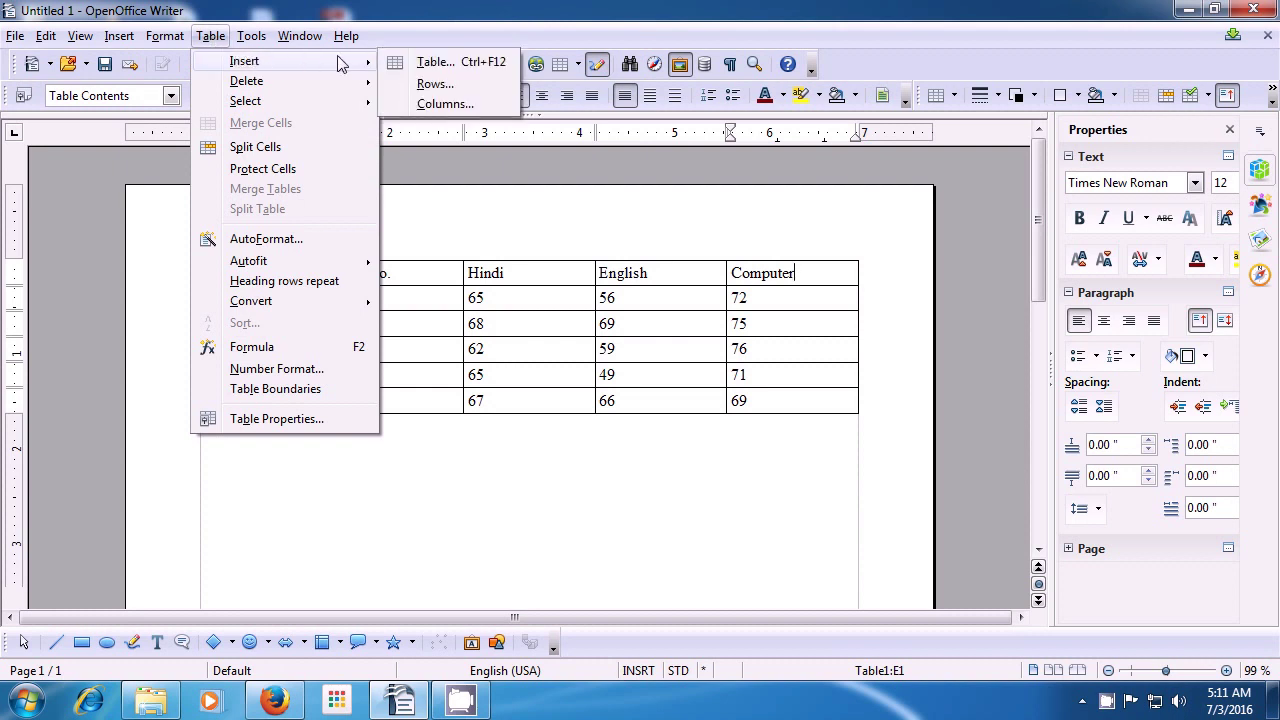
pyautogui.click(432, 105)
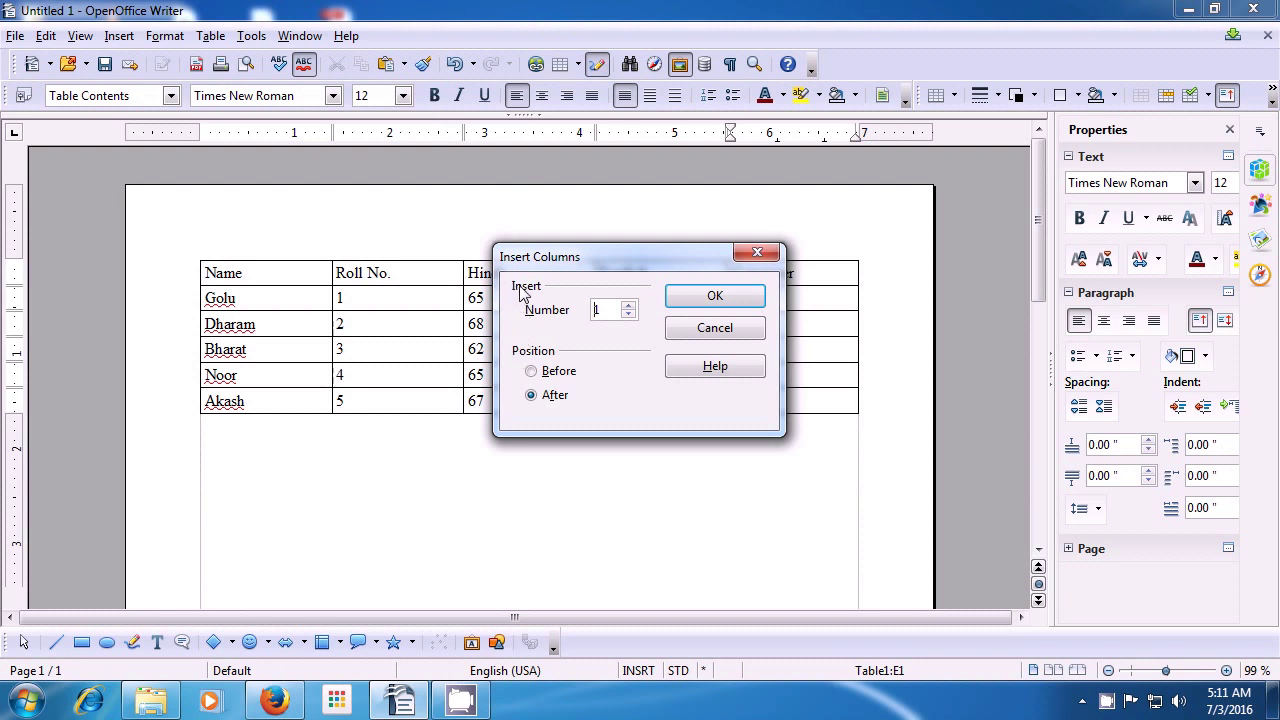
pyautogui.click(628, 306)
pyautogui.click(628, 306)
pyautogui.click(628, 315)
pyautogui.click(628, 315)
pyautogui.click(628, 315)
pyautogui.click(715, 300)
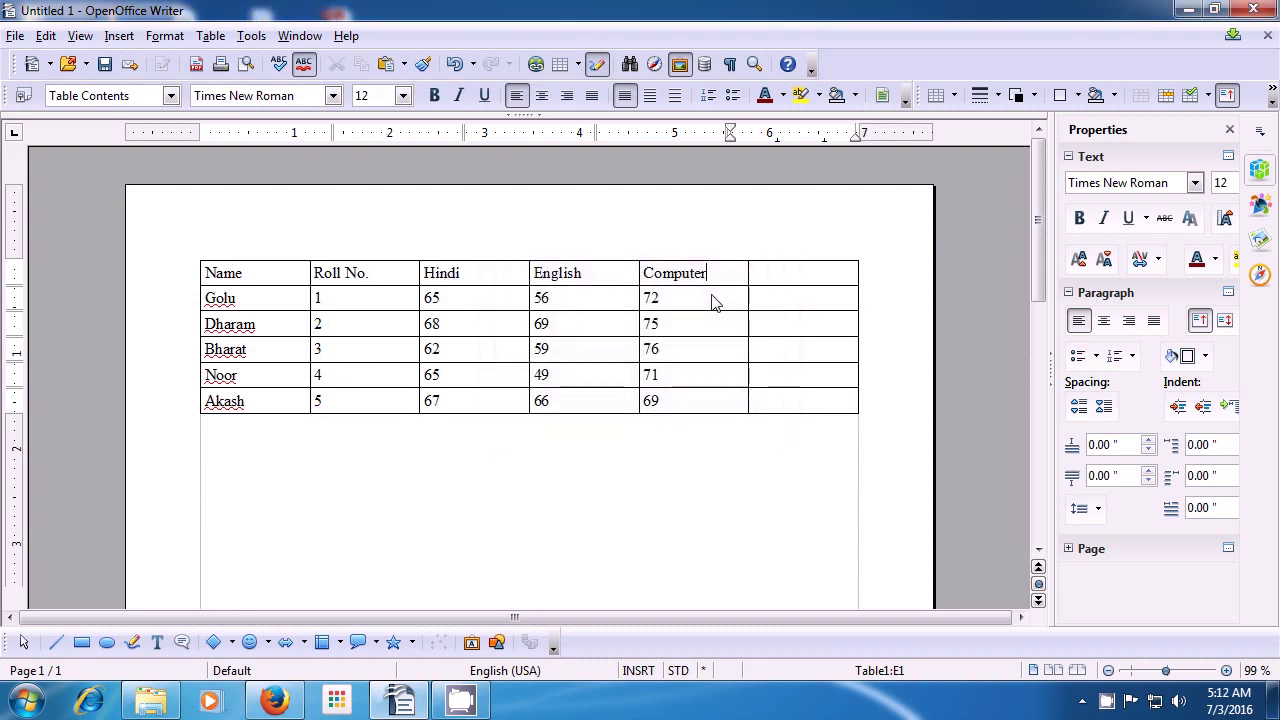
# - Delete the table's last row and the empty column after Computer
pyautogui.click(757, 270)
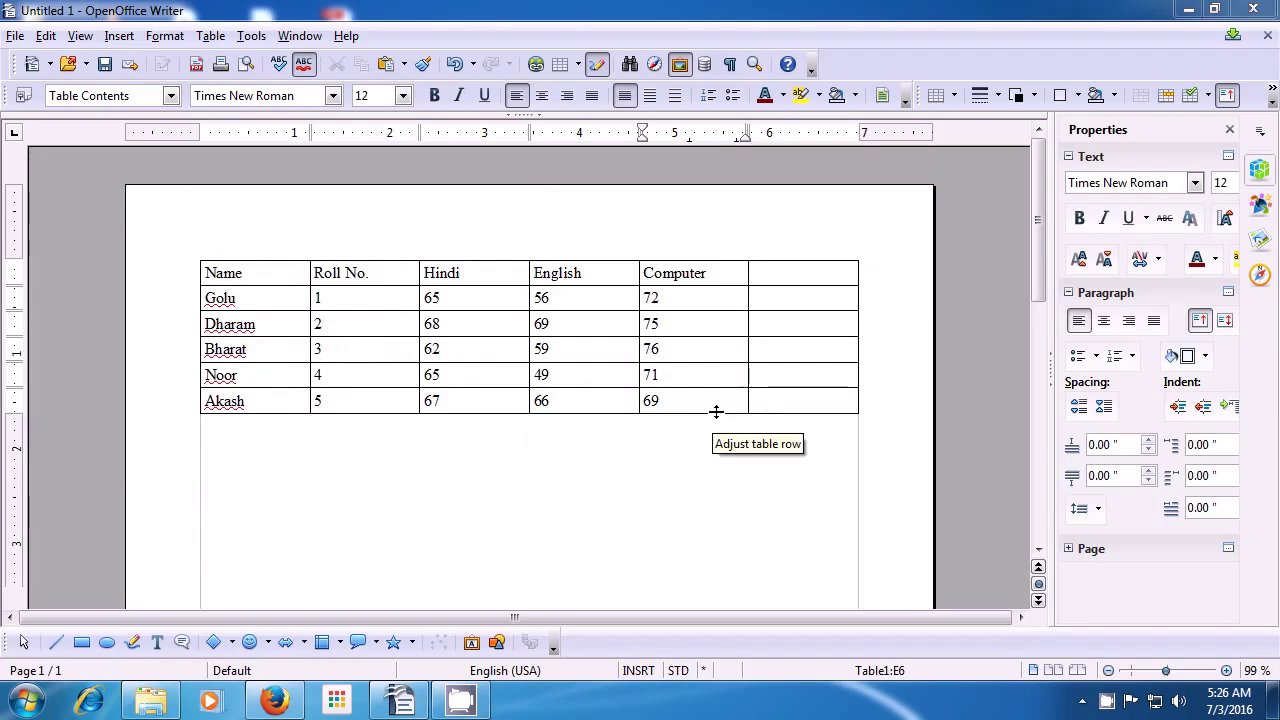
pyautogui.click(717, 412)
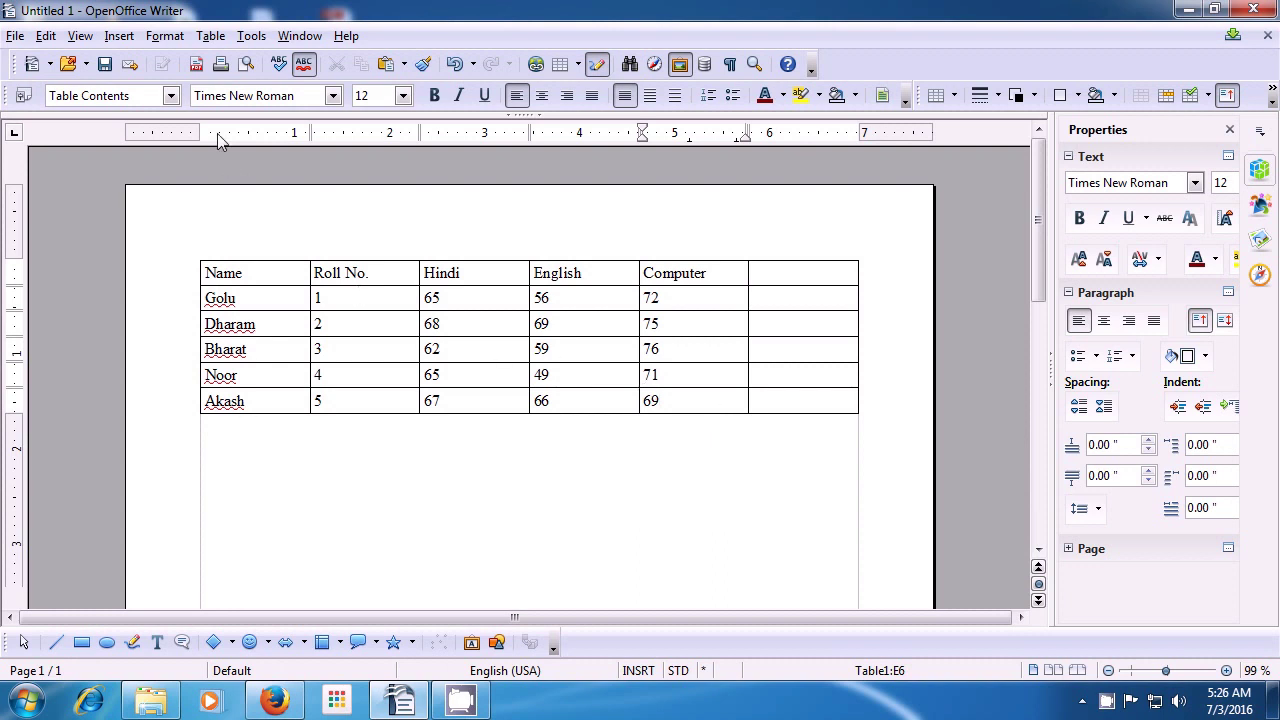
pyautogui.click(209, 38)
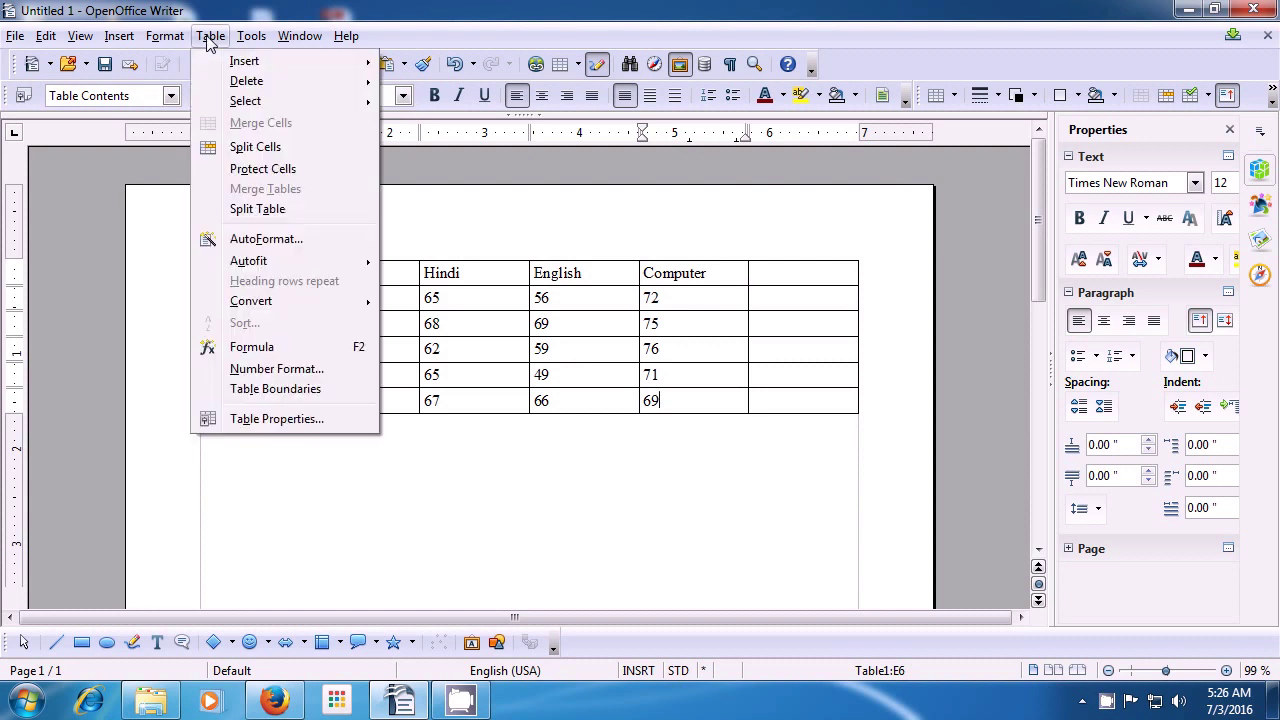
pyautogui.moveTo(226, 86)
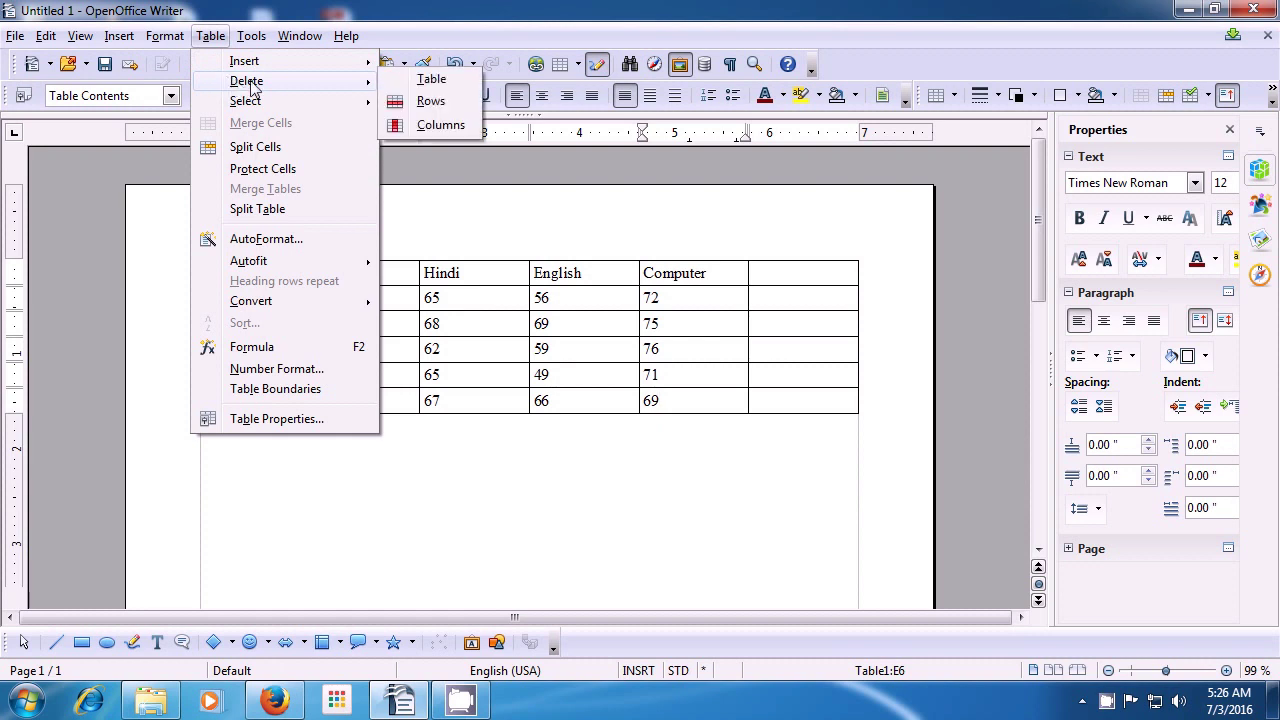
pyautogui.click(421, 104)
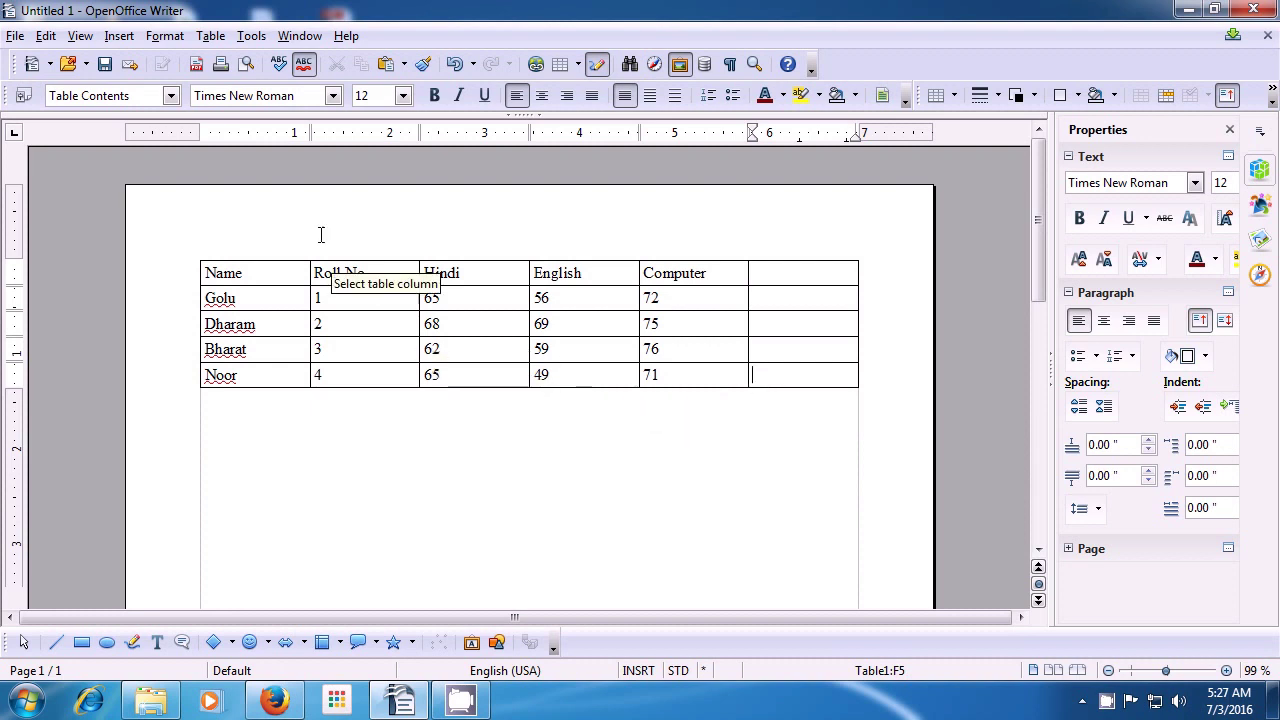
pyautogui.click(211, 38)
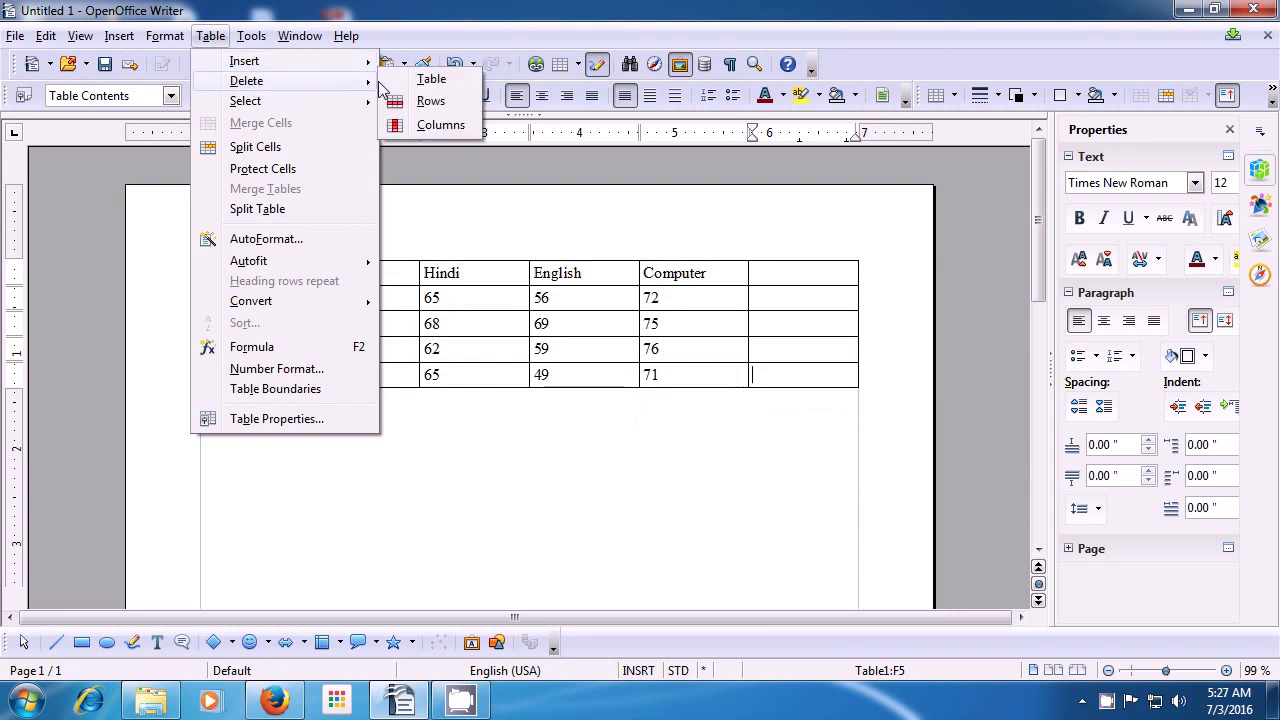
pyautogui.click(432, 130)
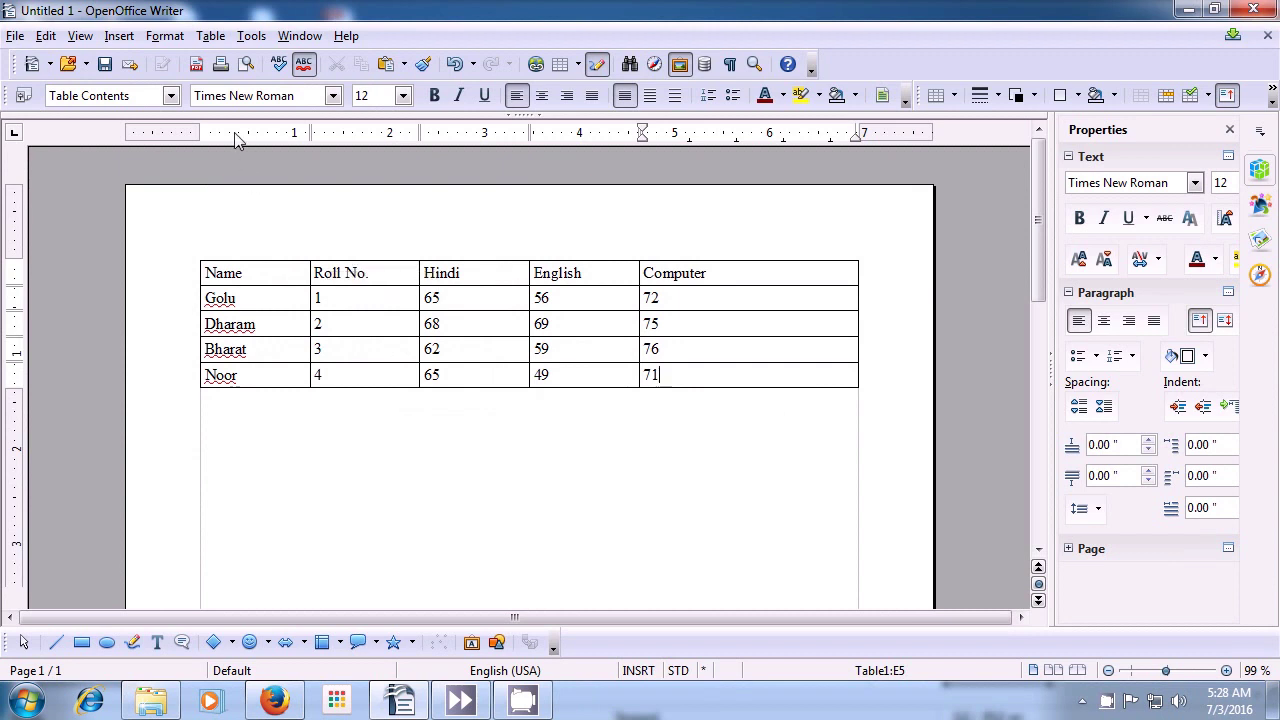
# - Select the entire table, then clear the selection and place the cursor in the last row's Computer cell
pyautogui.click(210, 36)
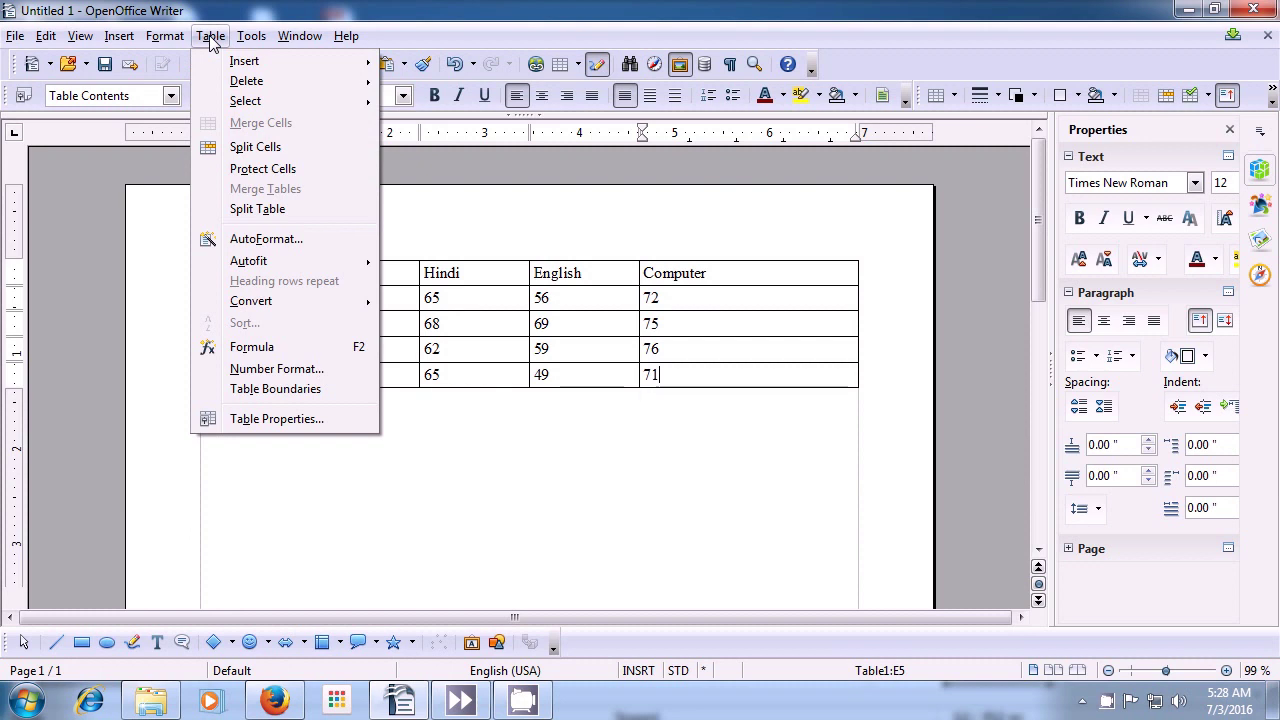
pyautogui.moveTo(248, 101)
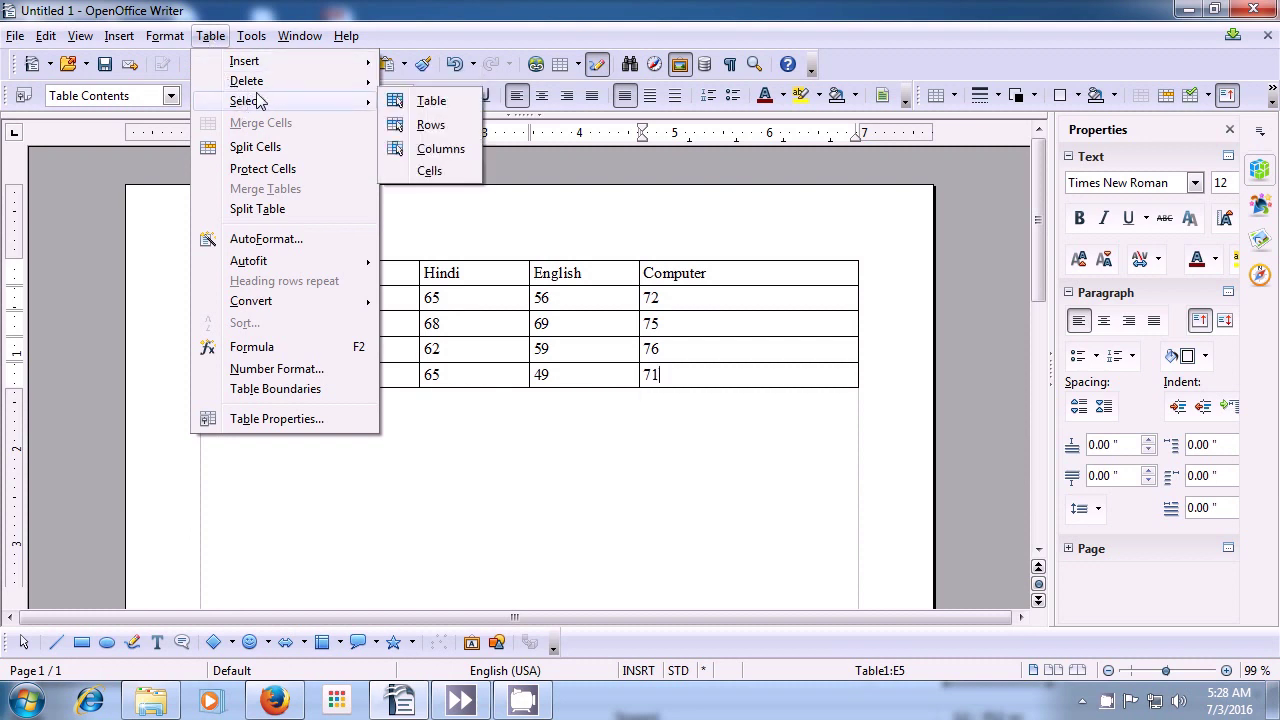
pyautogui.click(430, 101)
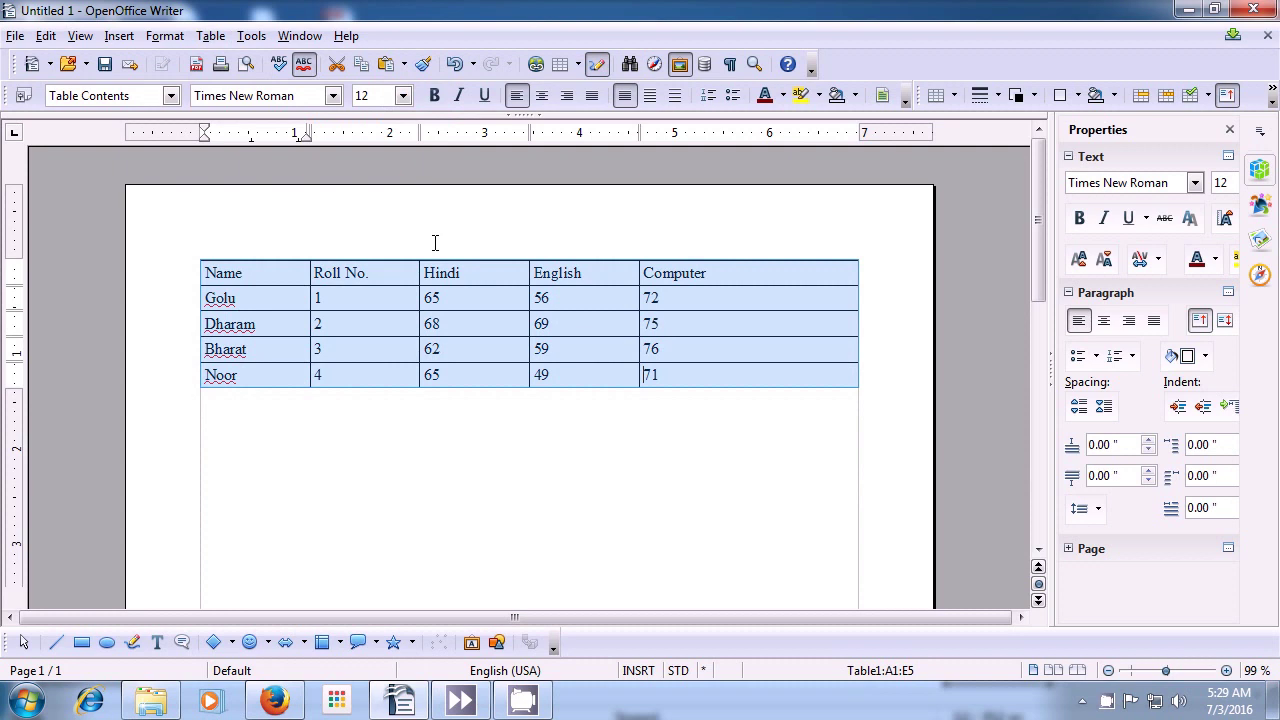
pyautogui.click(603, 404)
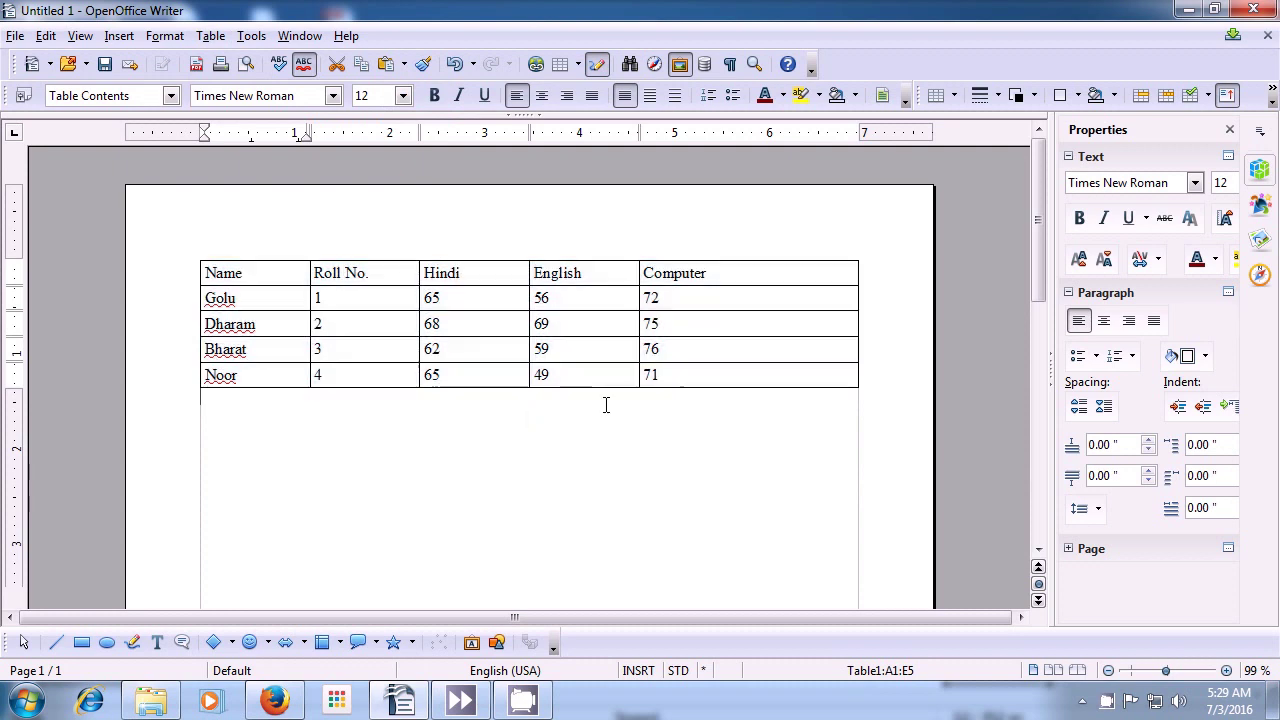
pyautogui.click(676, 373)
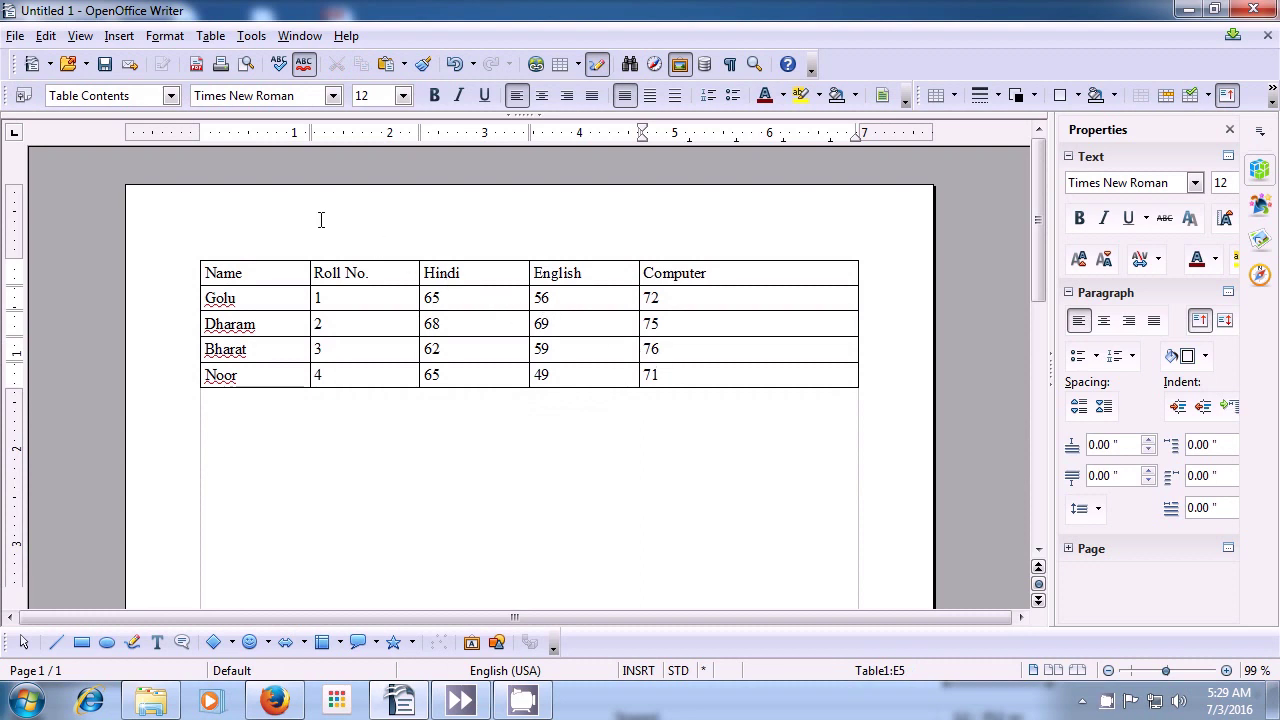
# - Select the table's entire last row
pyautogui.click(211, 38)
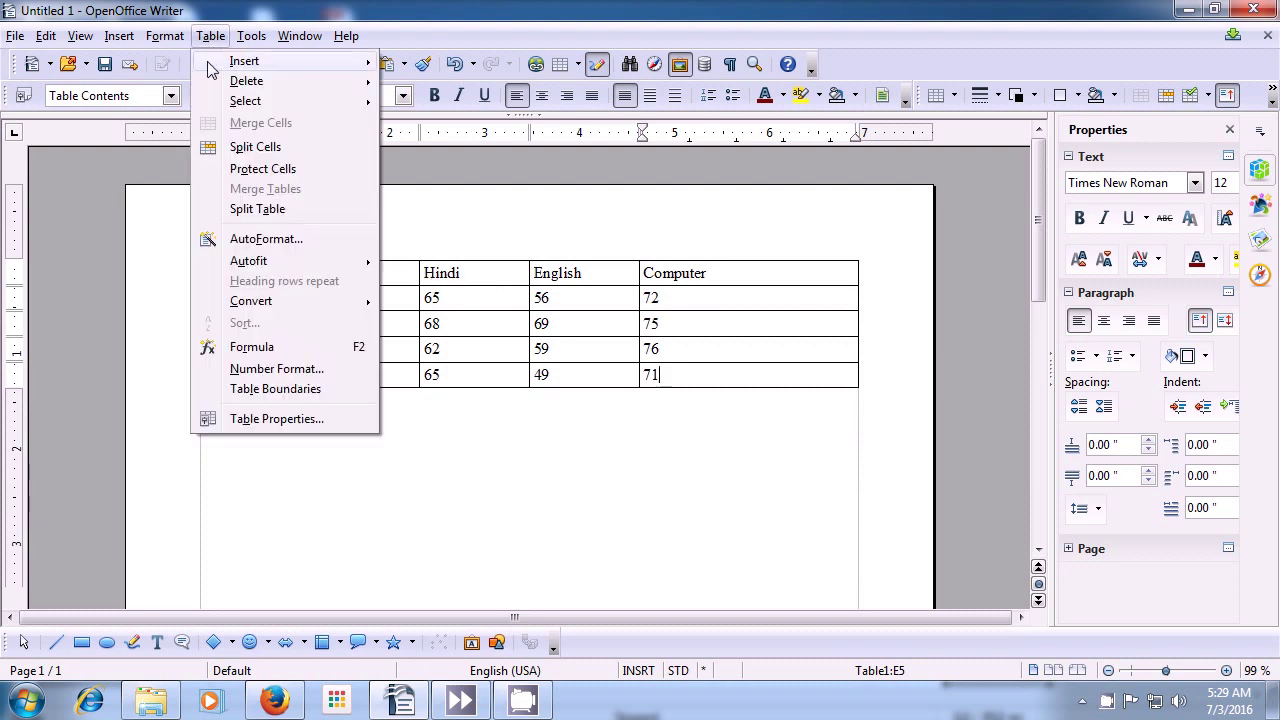
pyautogui.moveTo(232, 102)
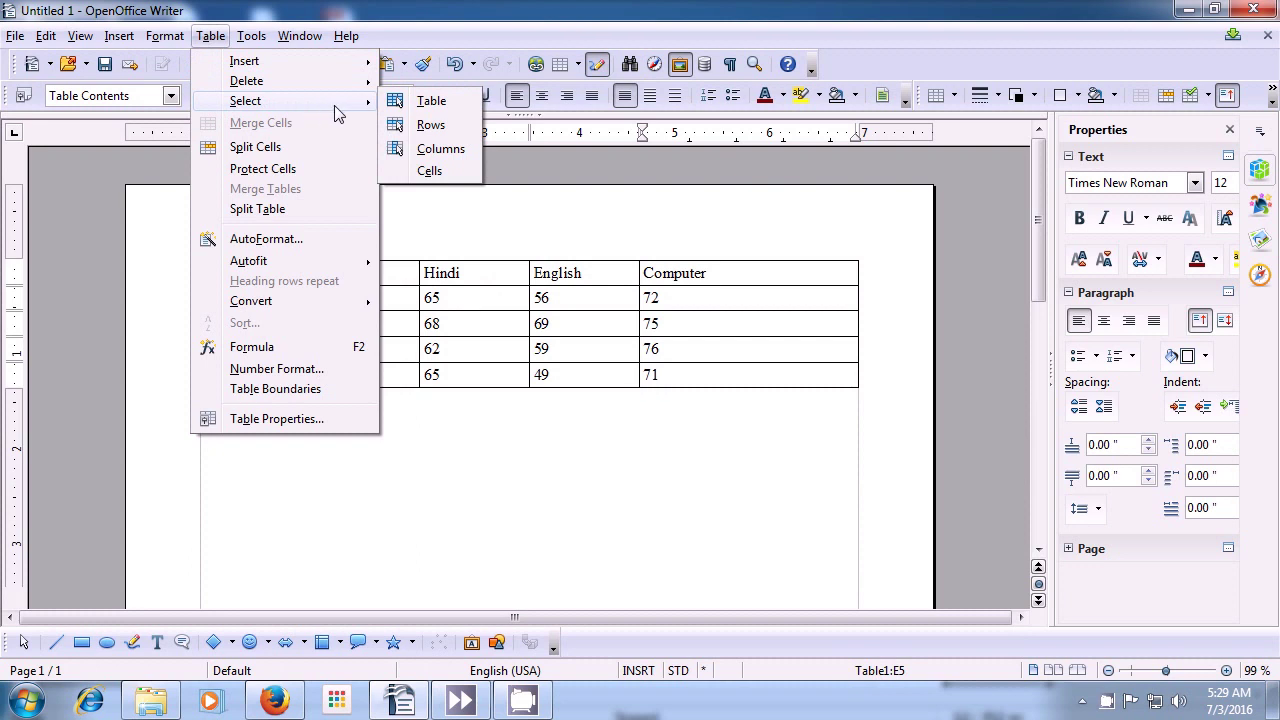
pyautogui.click(420, 130)
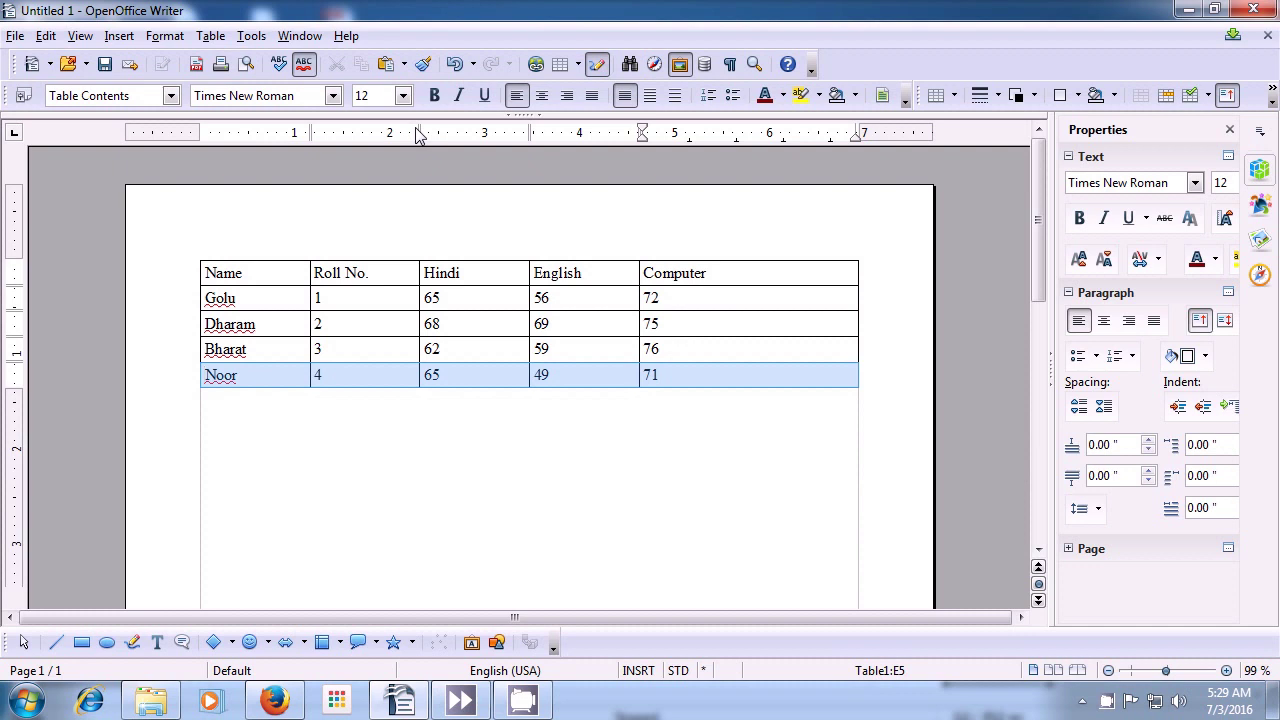
# - Clear the row selection and select the entire Hindi column
pyautogui.click(470, 375)
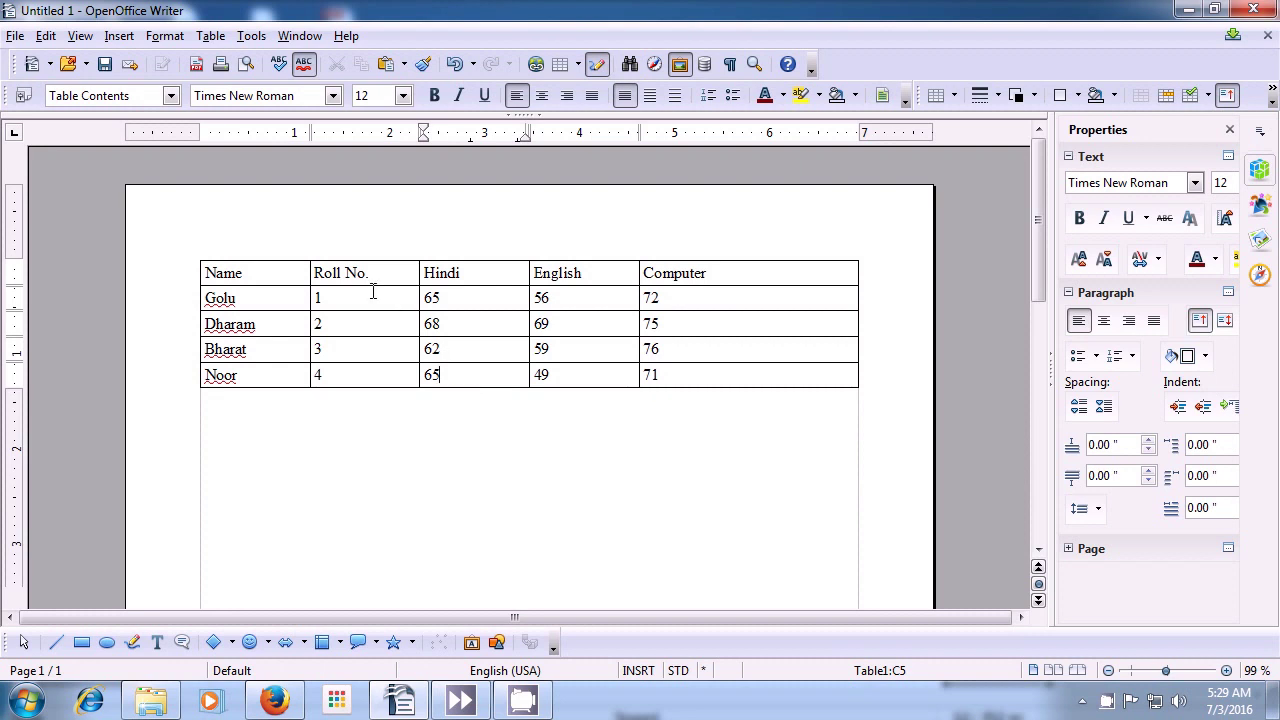
pyautogui.click(209, 37)
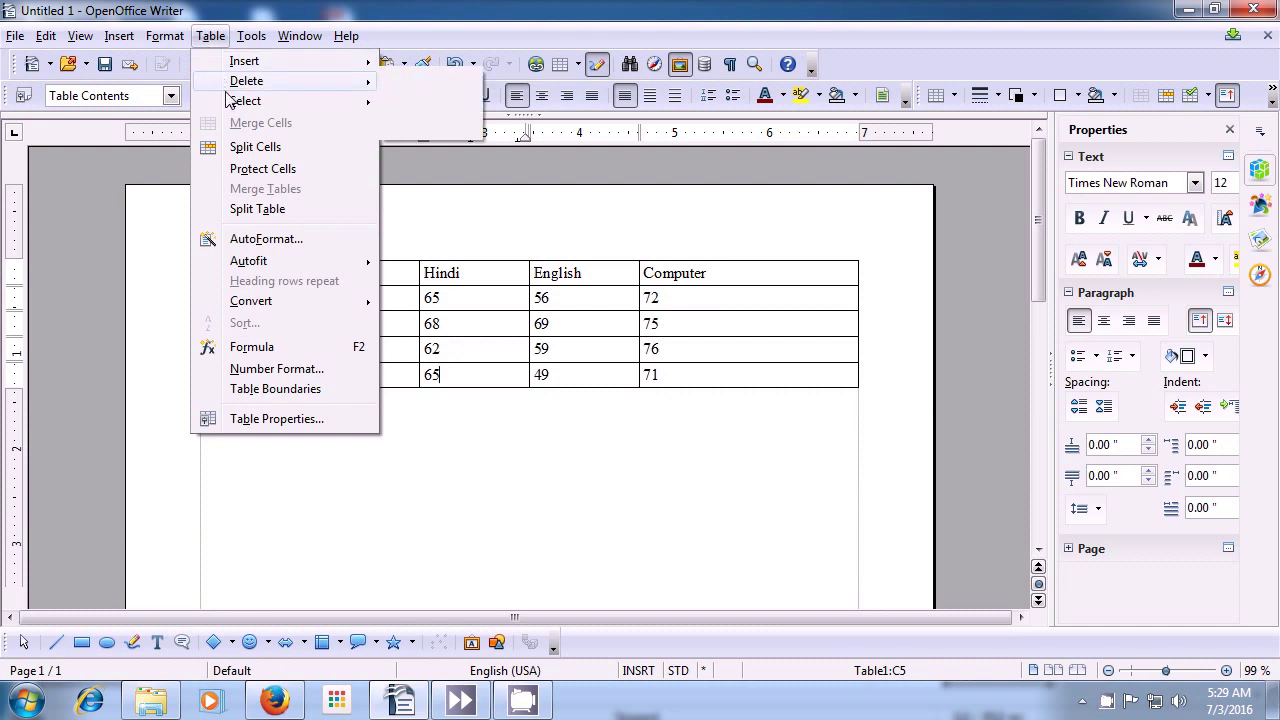
pyautogui.moveTo(245, 101)
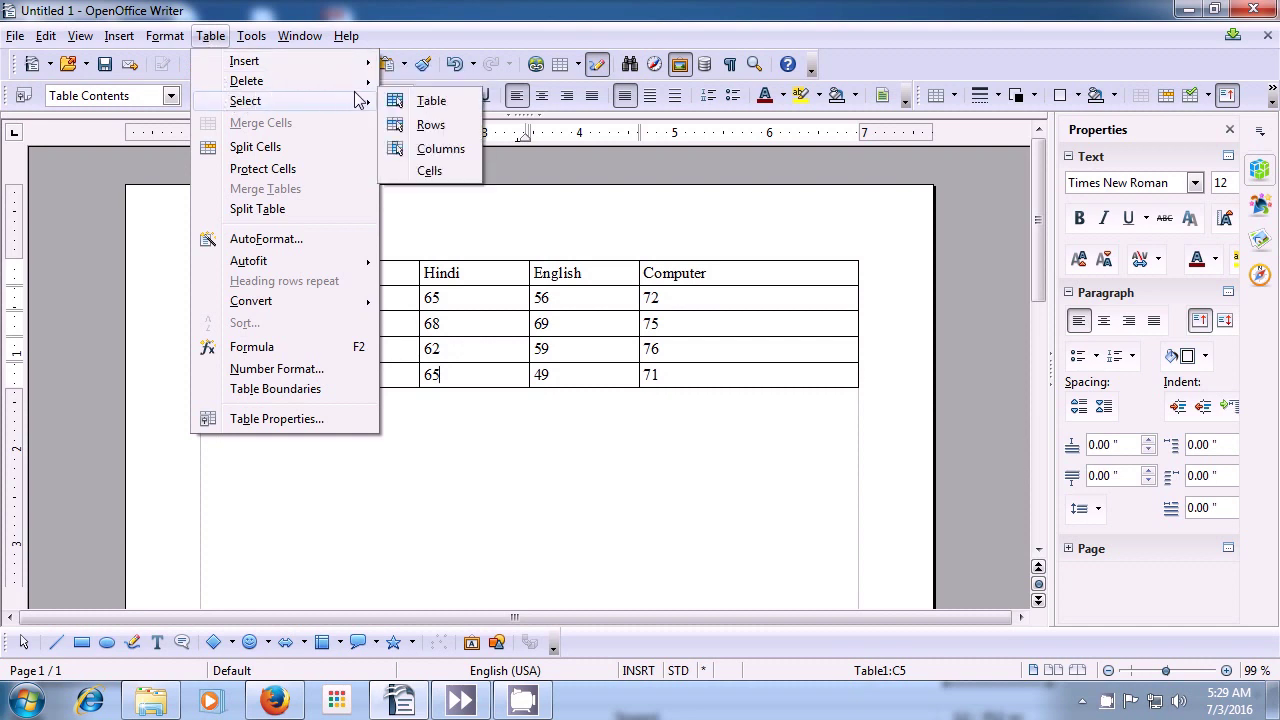
pyautogui.click(425, 150)
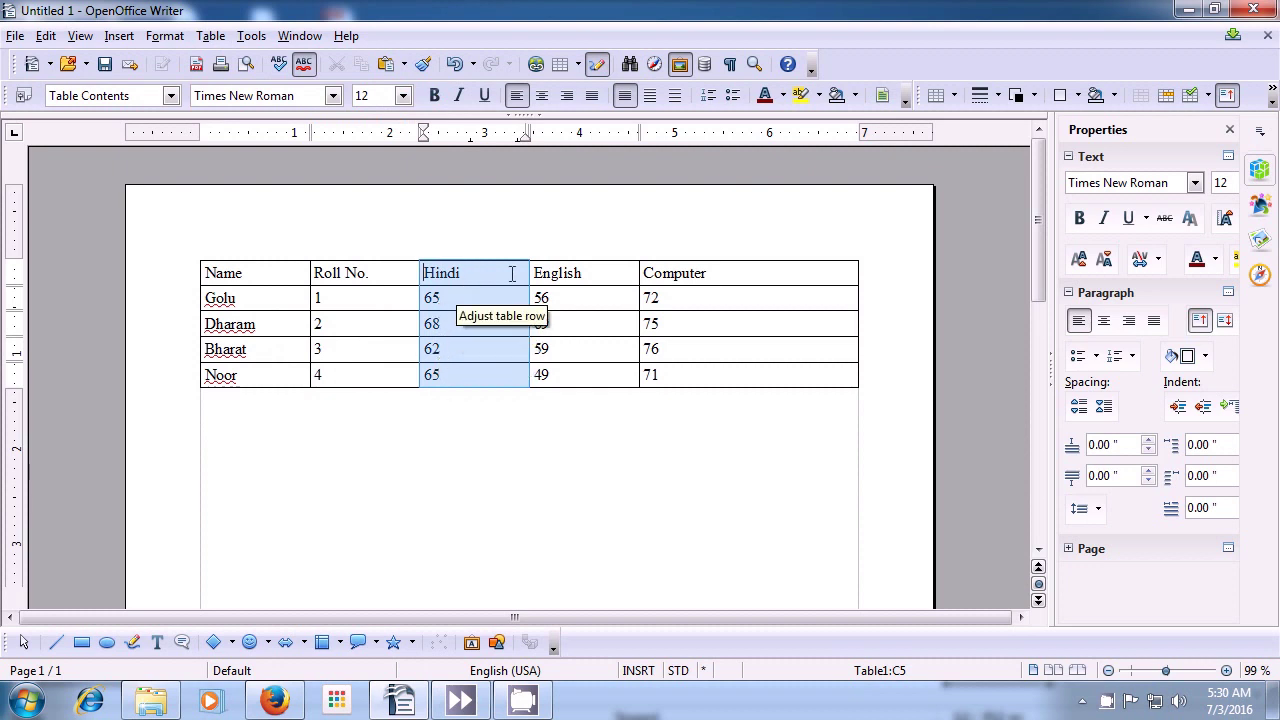
# - Clear the column selection and select only the English header cell
pyautogui.click(583, 272)
pyautogui.click(572, 272)
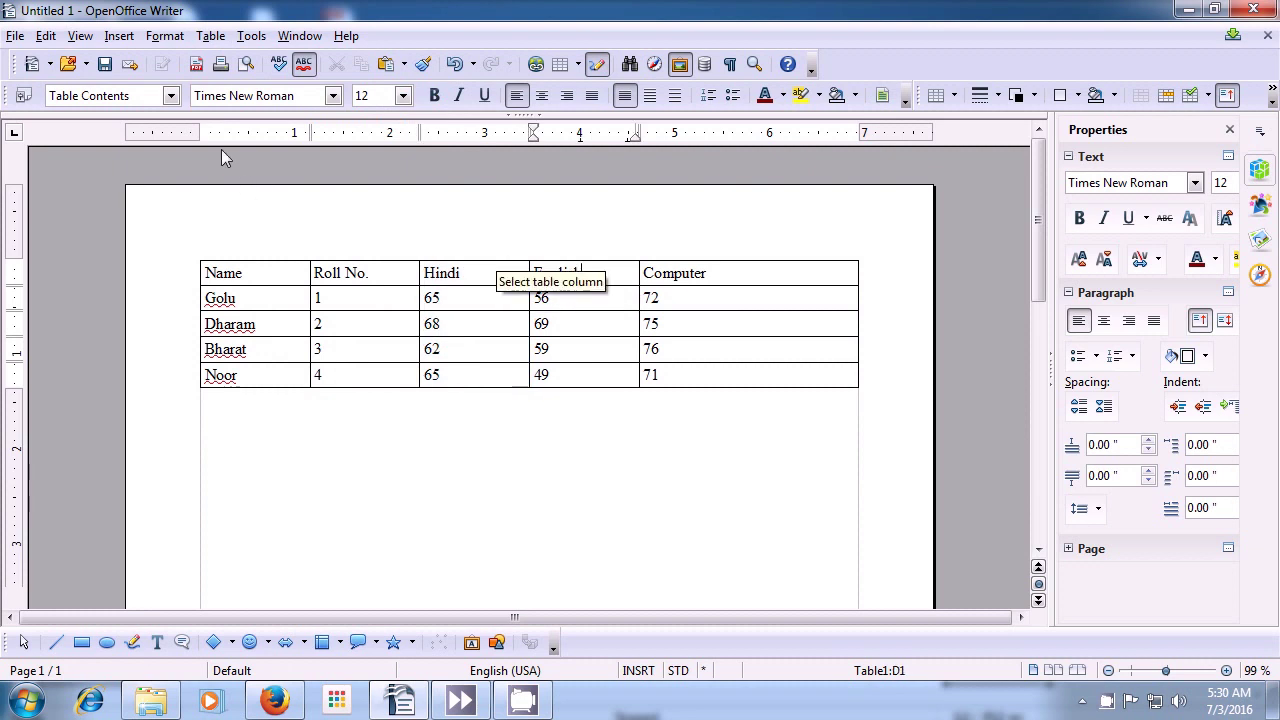
pyautogui.click(210, 35)
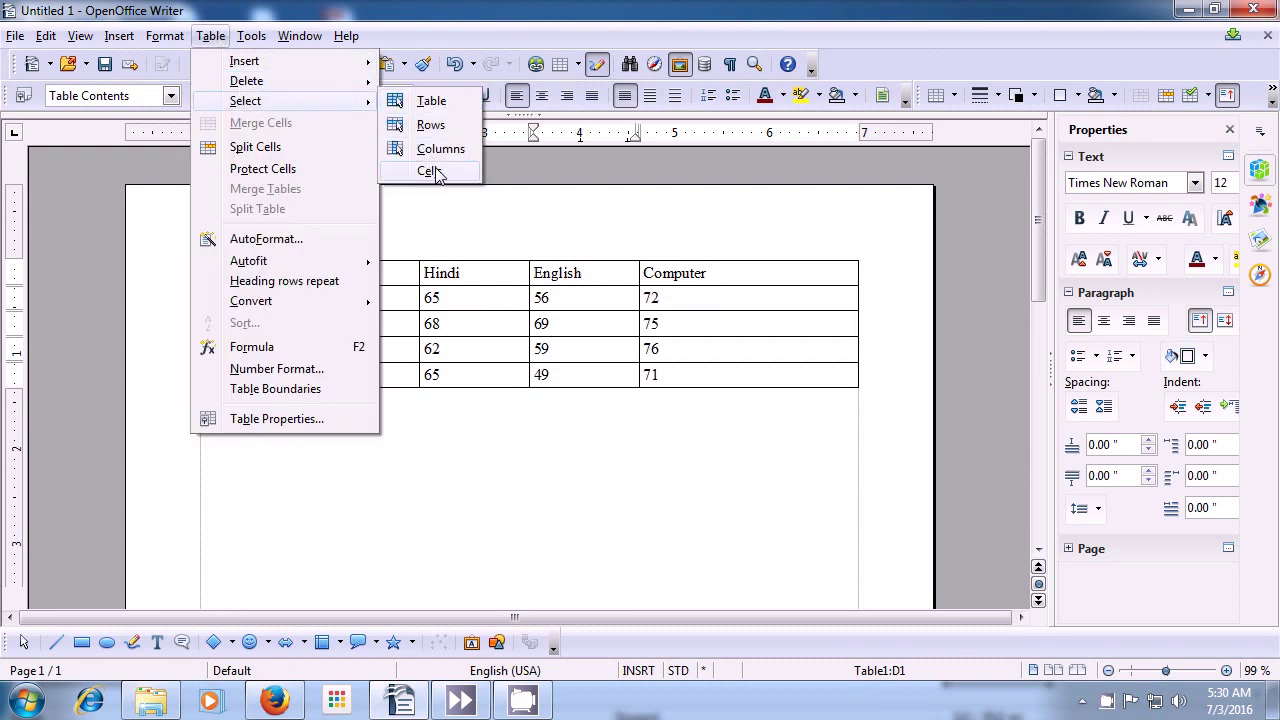
pyautogui.click(432, 171)
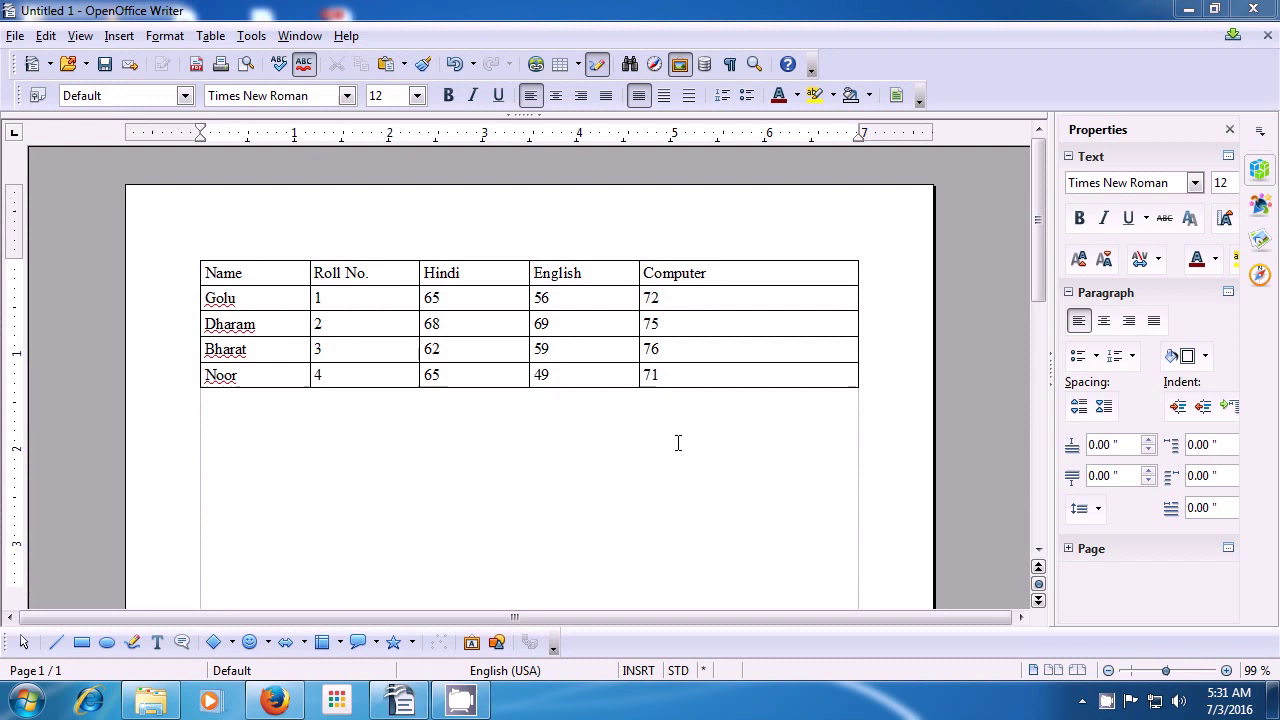
# - Merge the Hindi and English header cells into one cell
pyautogui.click(479, 277)
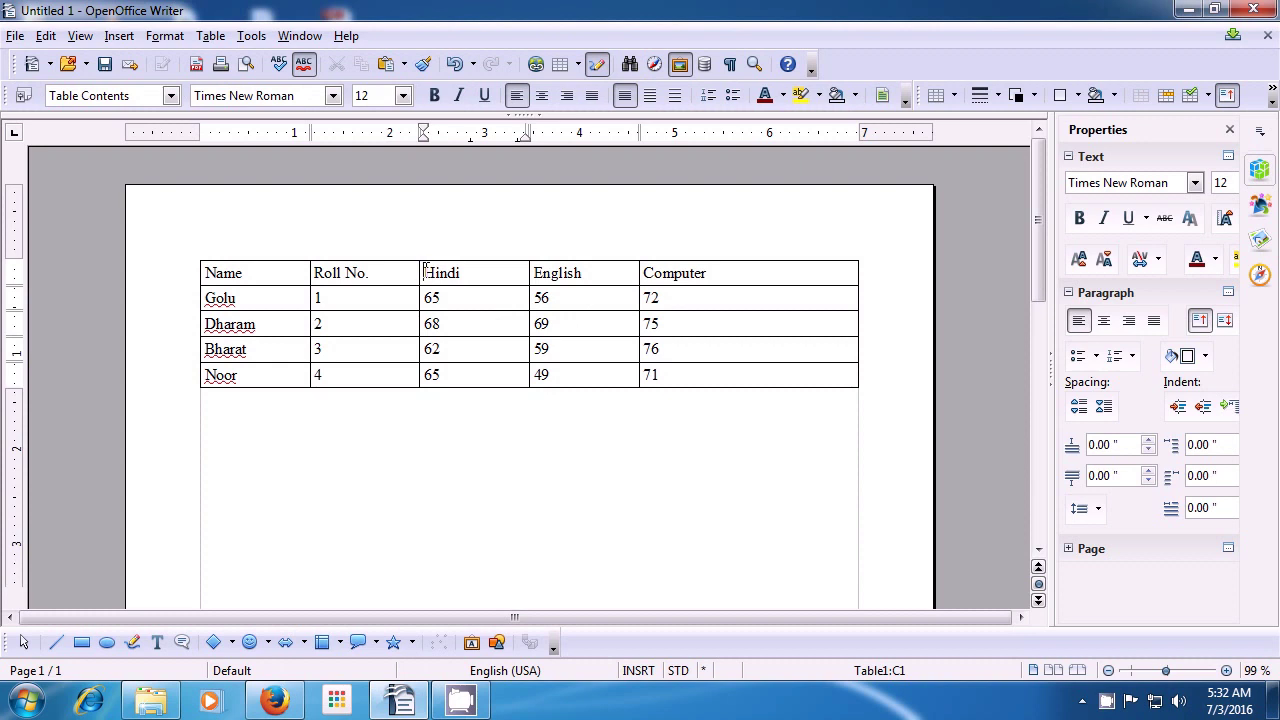
pyautogui.moveTo(424, 272); pyautogui.dragTo(580, 263)
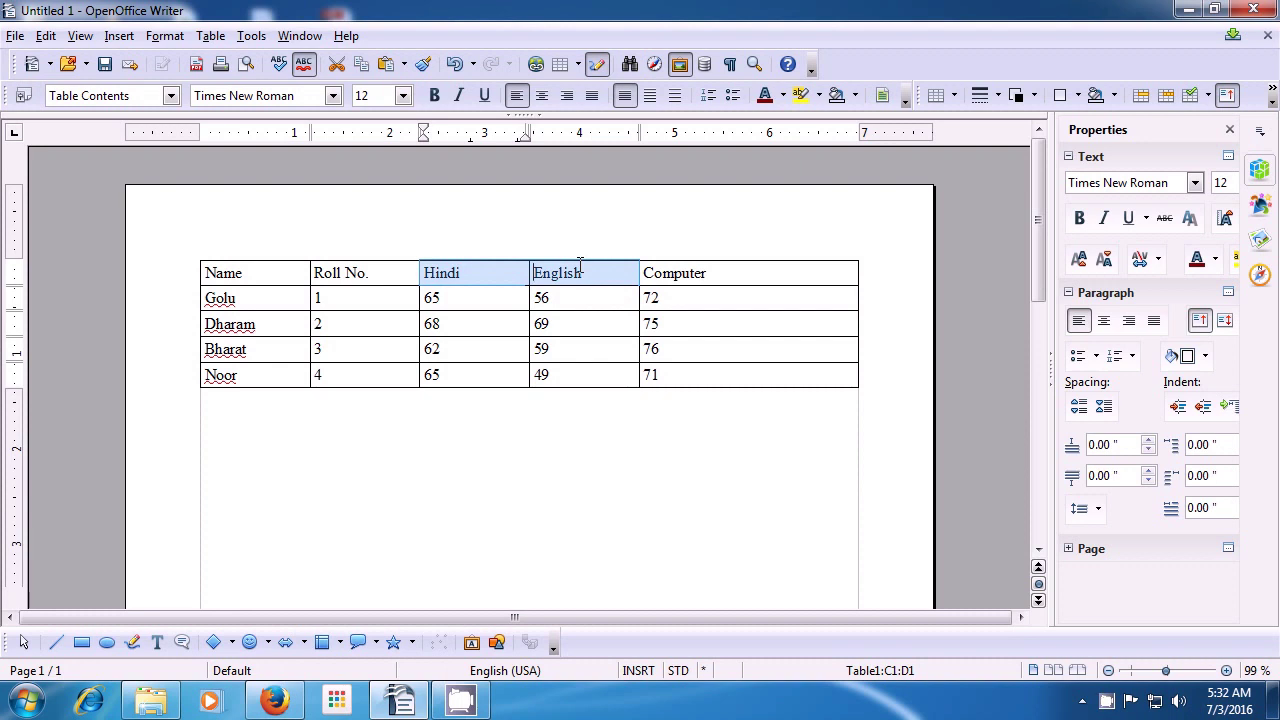
pyautogui.click(206, 44)
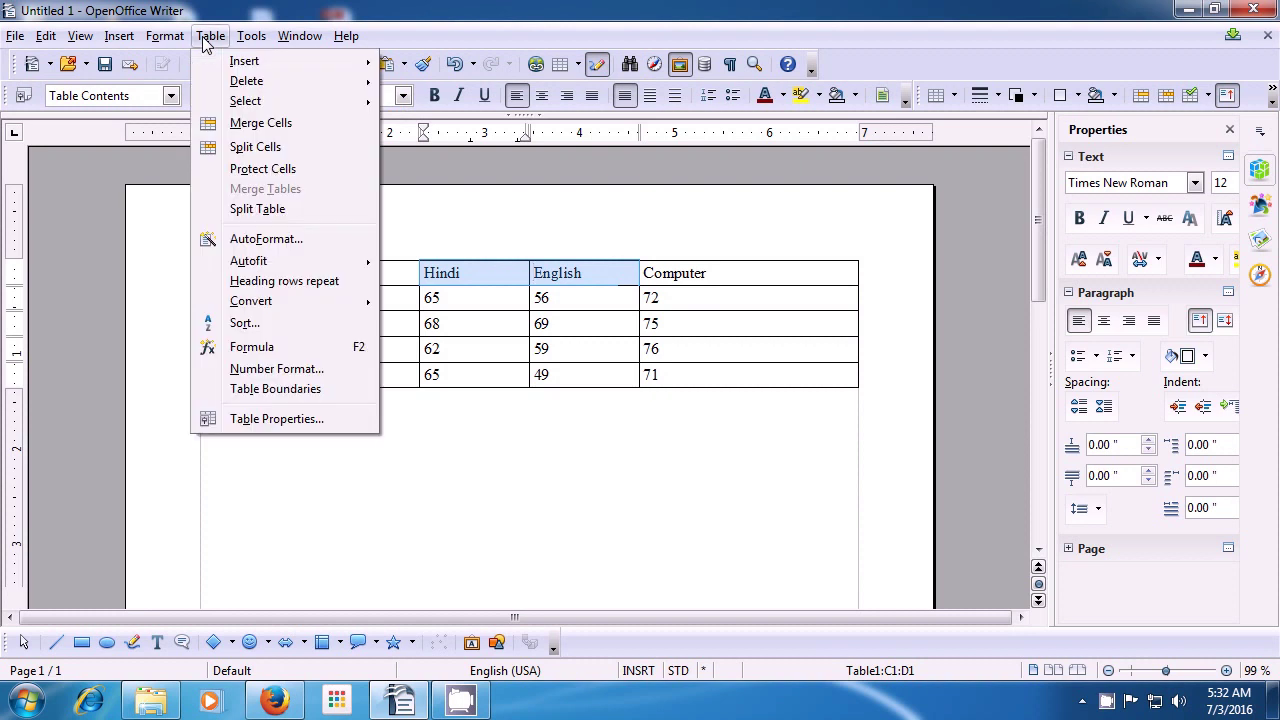
pyautogui.click(220, 124)
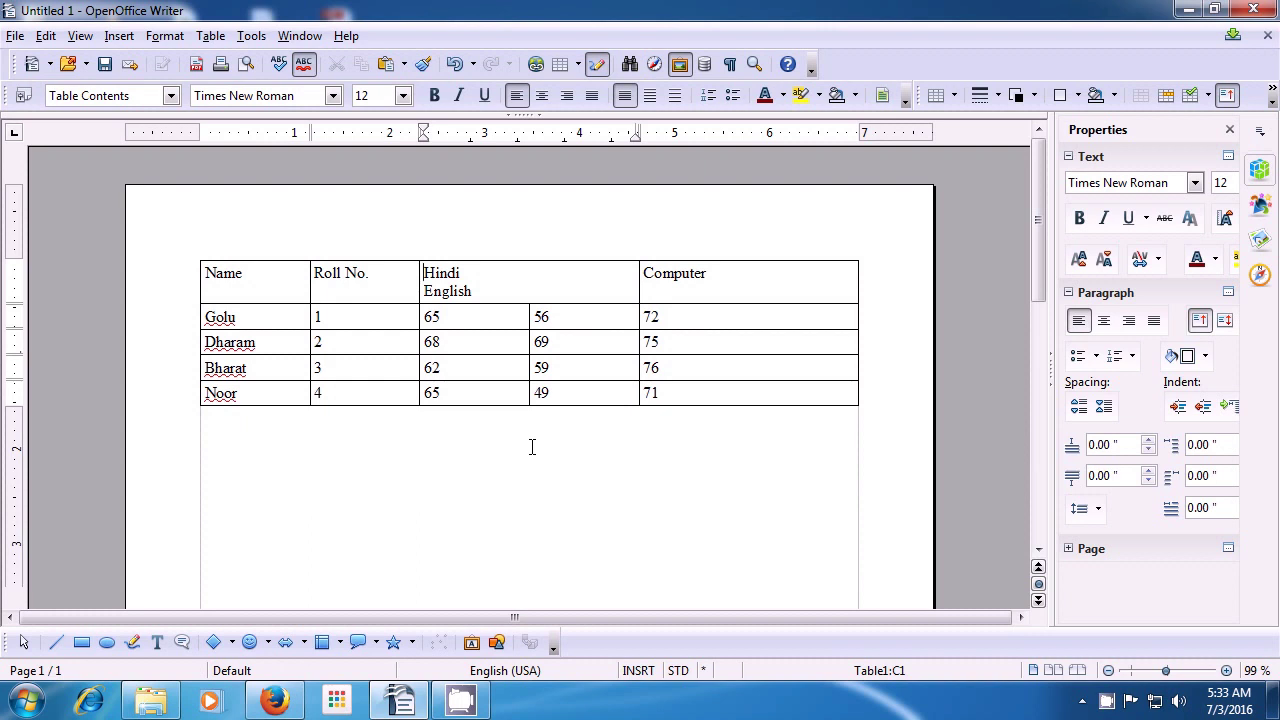
# - Split the Computer header cell vertically into 2 cells
pyautogui.click(710, 278)
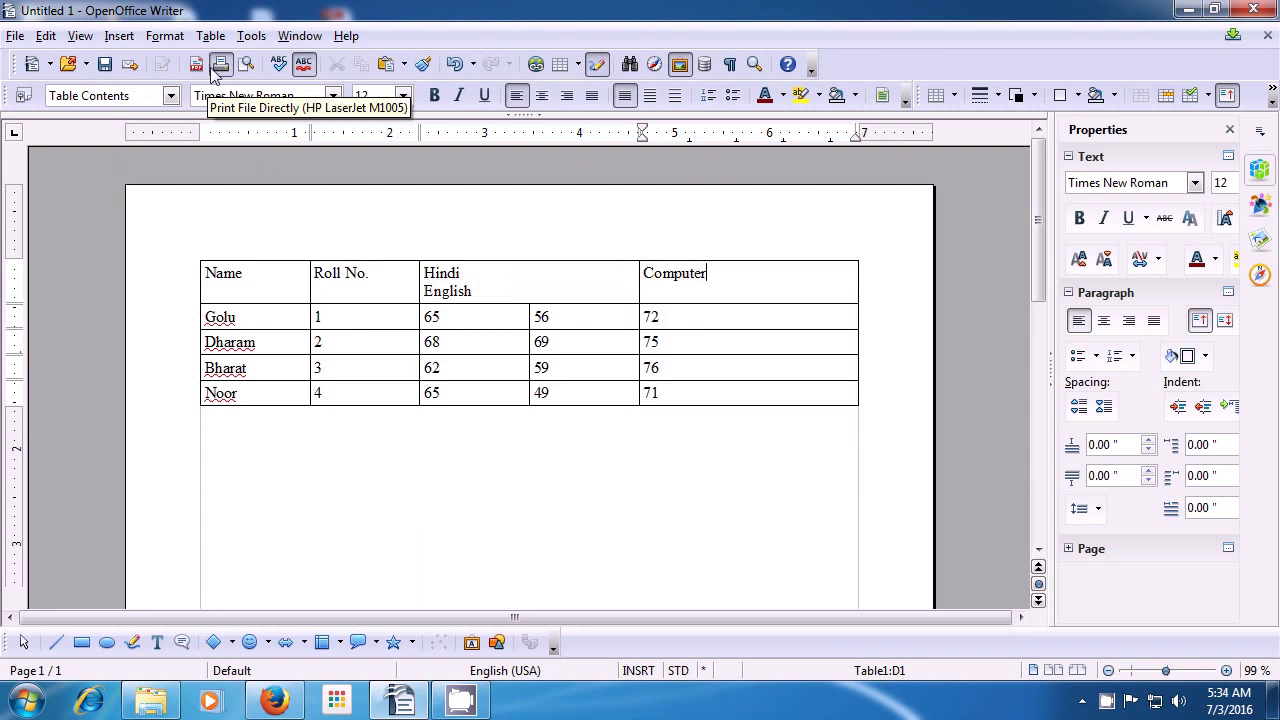
pyautogui.click(210, 38)
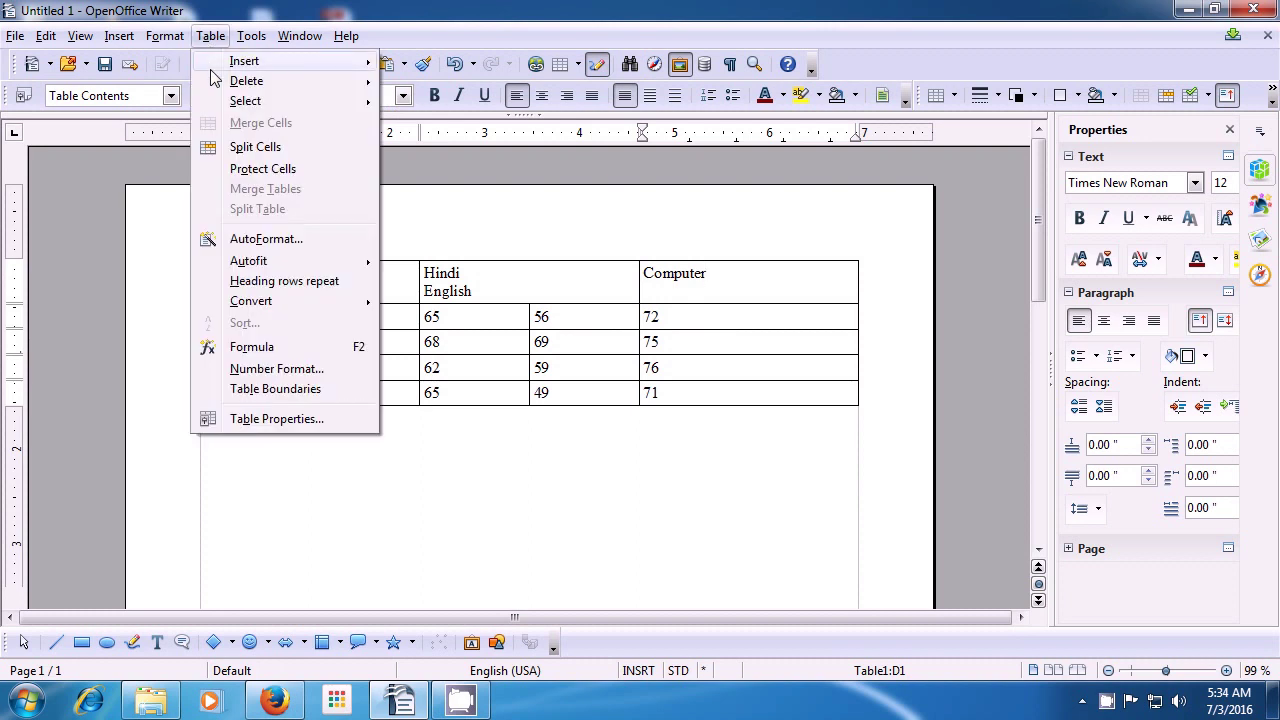
pyautogui.click(226, 152)
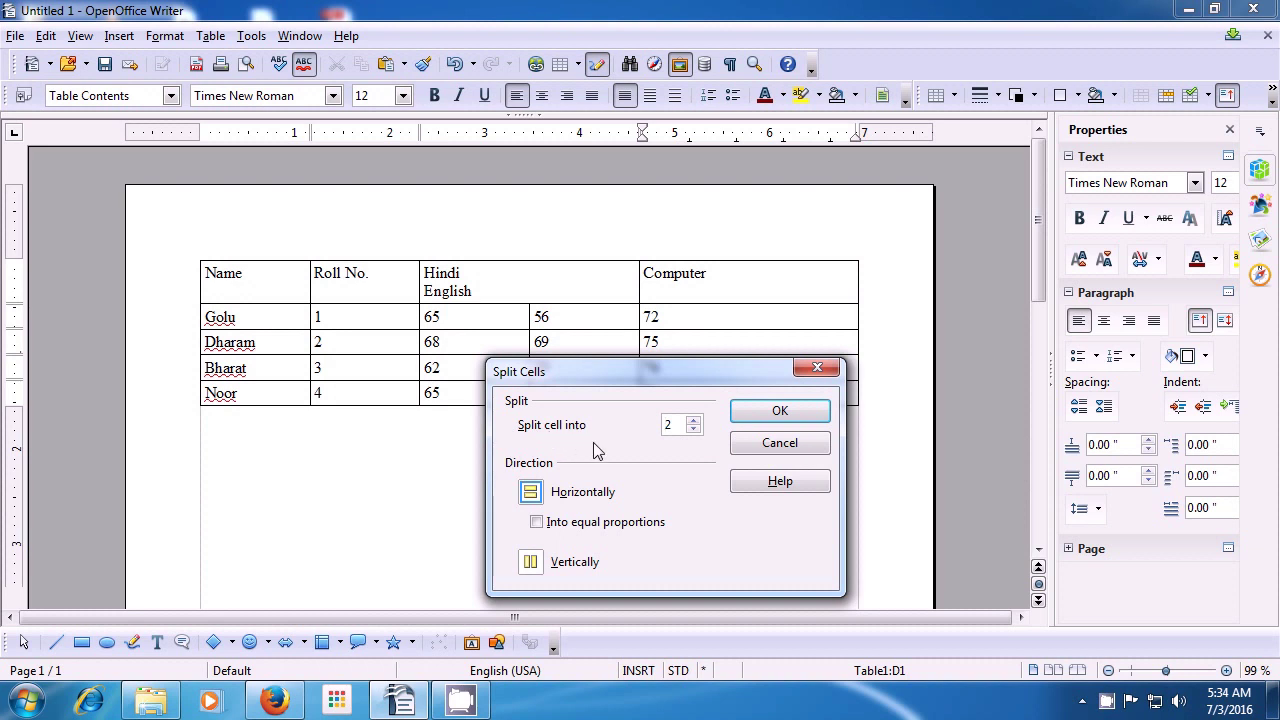
pyautogui.click(694, 424)
pyautogui.click(694, 424)
pyautogui.click(694, 431)
pyautogui.click(694, 431)
pyautogui.click(531, 563)
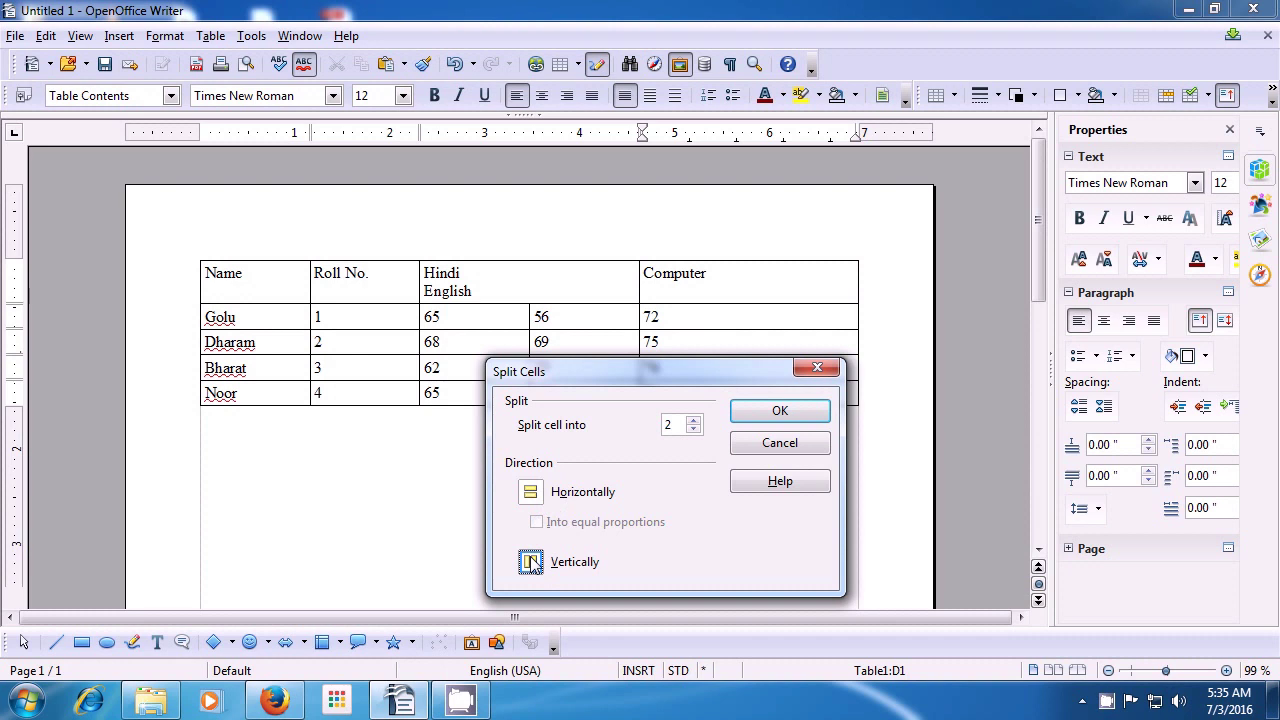
pyautogui.click(781, 415)
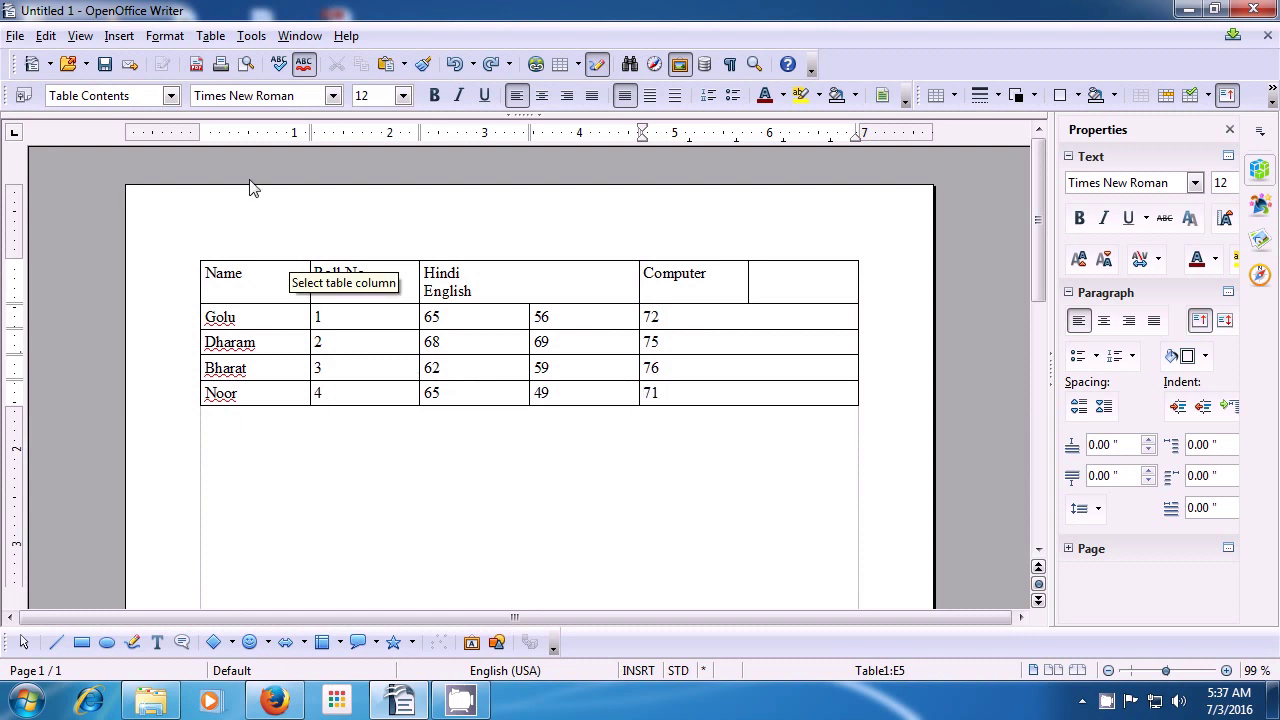
# - Preview the Red AutoFormat style, then apply the Turquoise style to the marks table
pyautogui.click(207, 37)
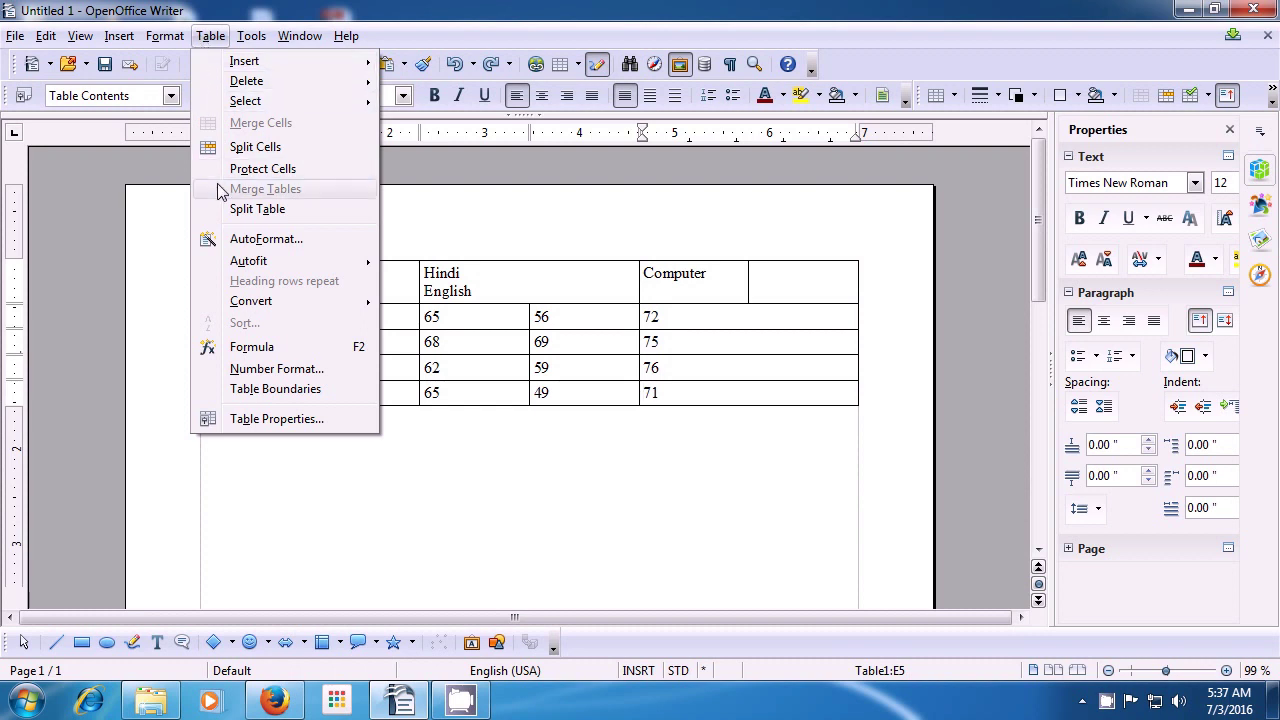
pyautogui.click(226, 240)
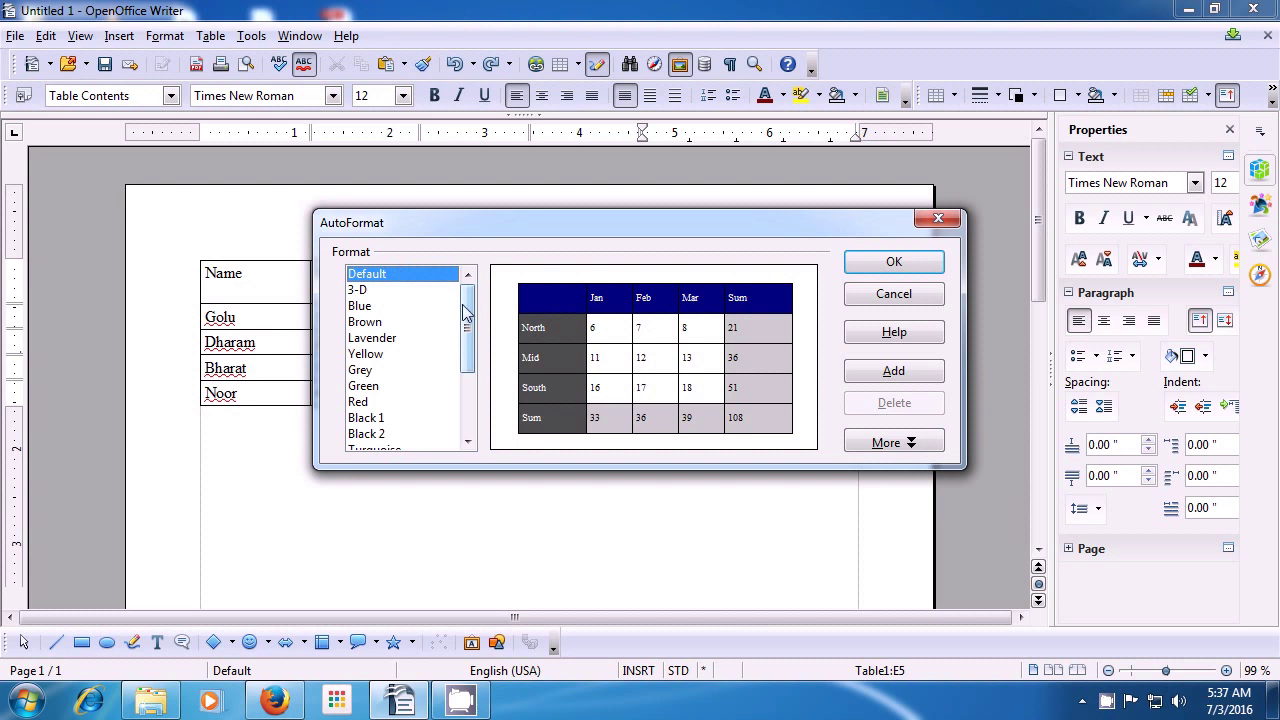
pyautogui.moveTo(466, 313); pyautogui.dragTo(467, 368)
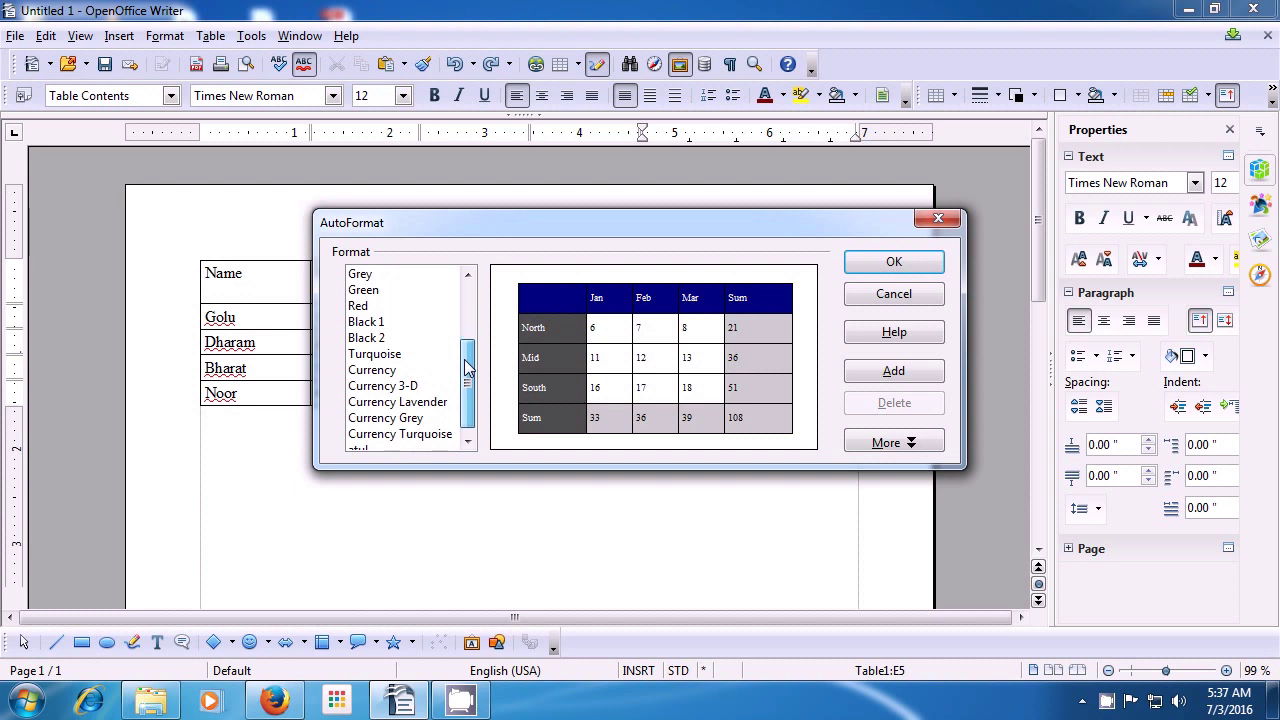
pyautogui.click(358, 306)
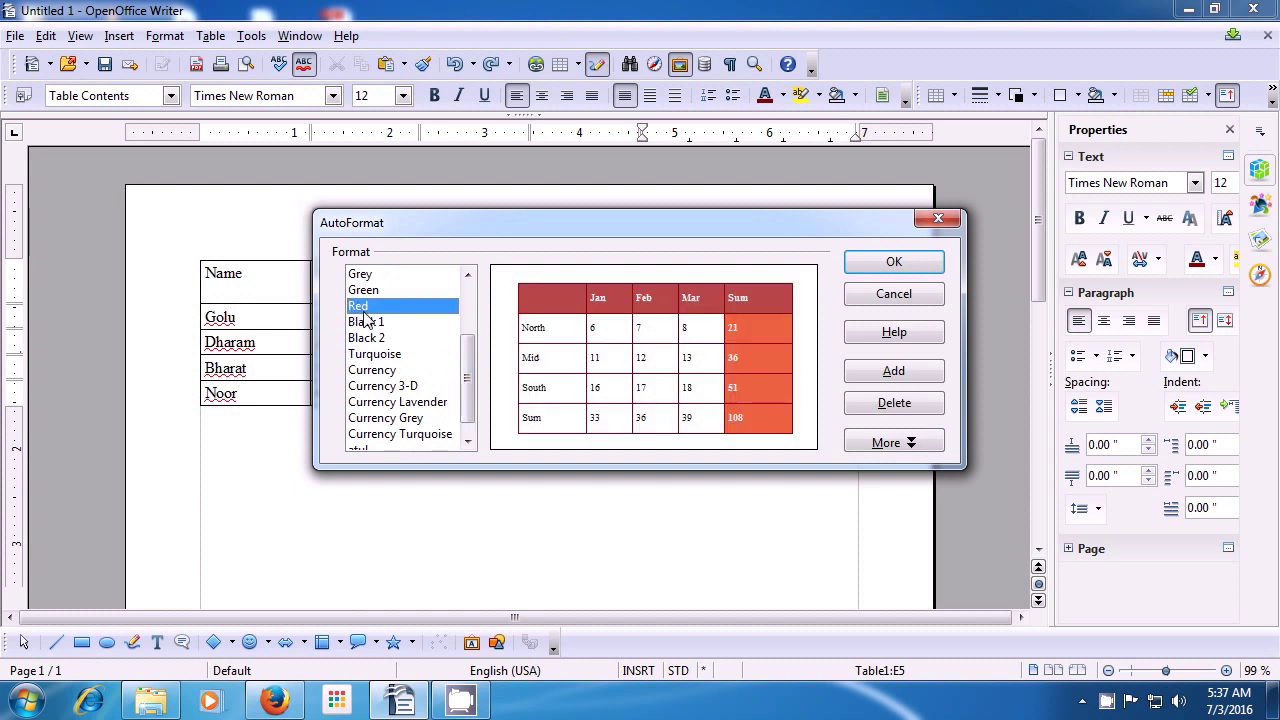
pyautogui.click(370, 358)
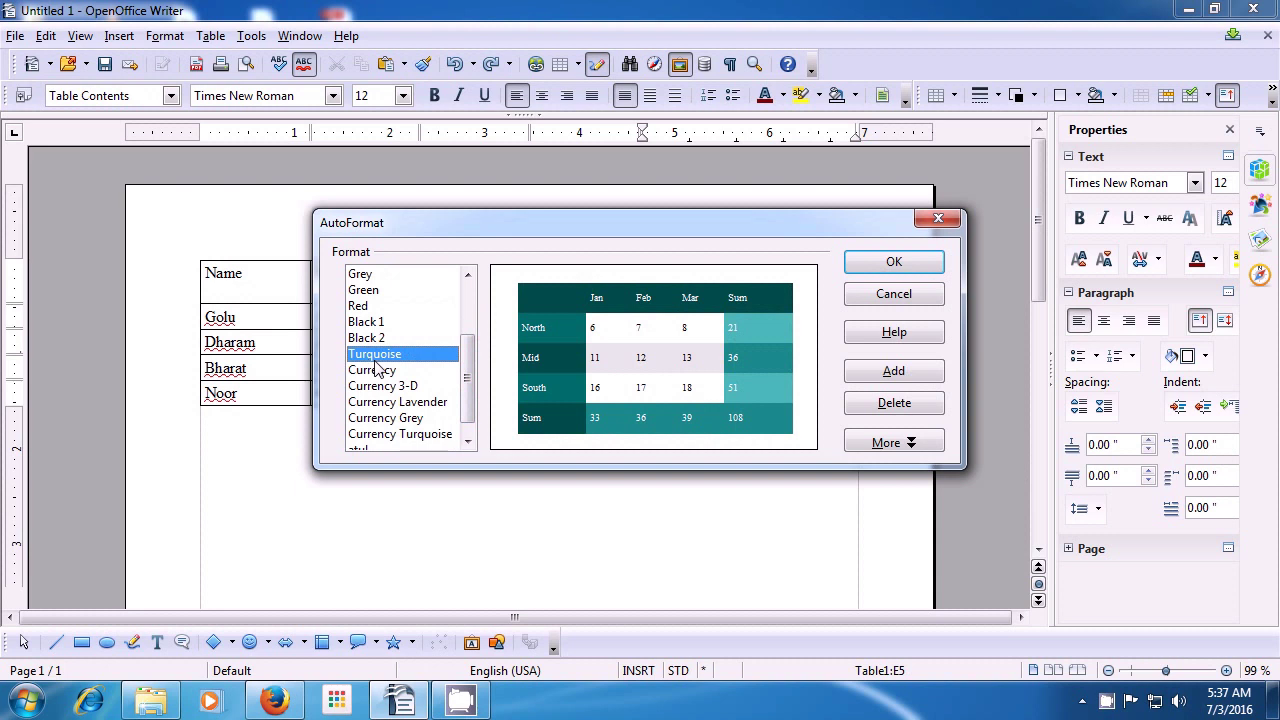
pyautogui.click(900, 266)
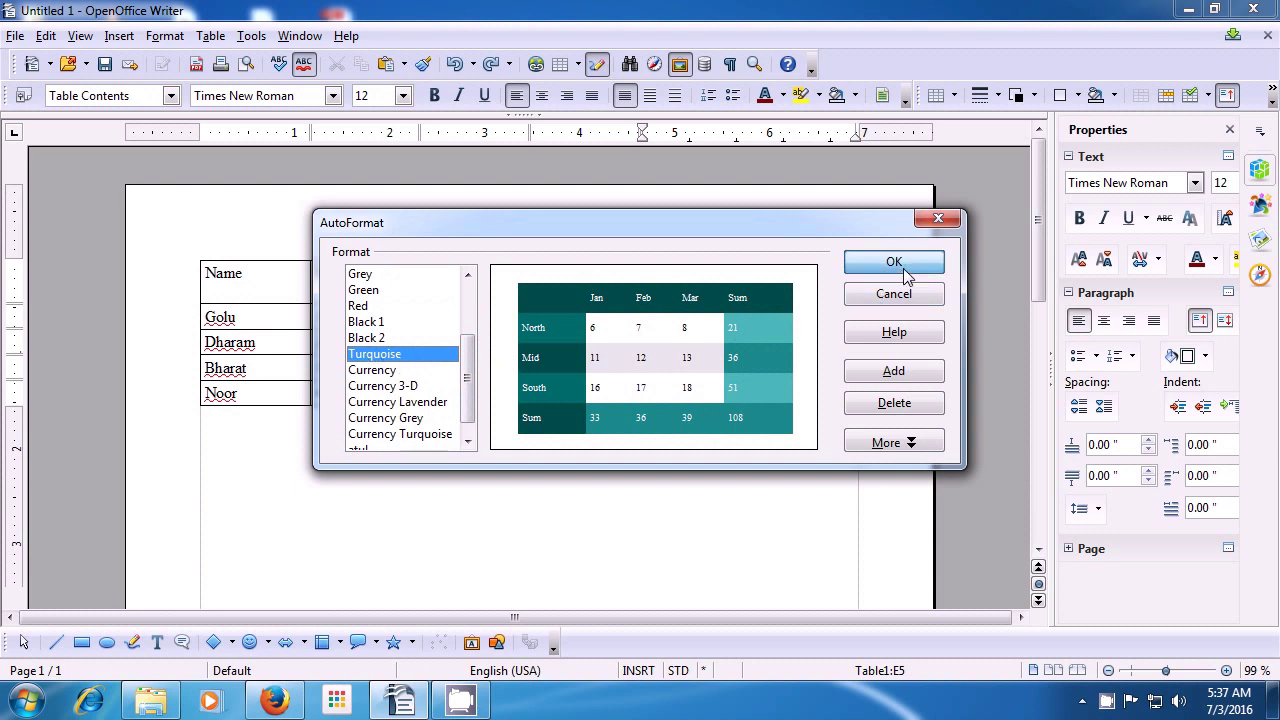